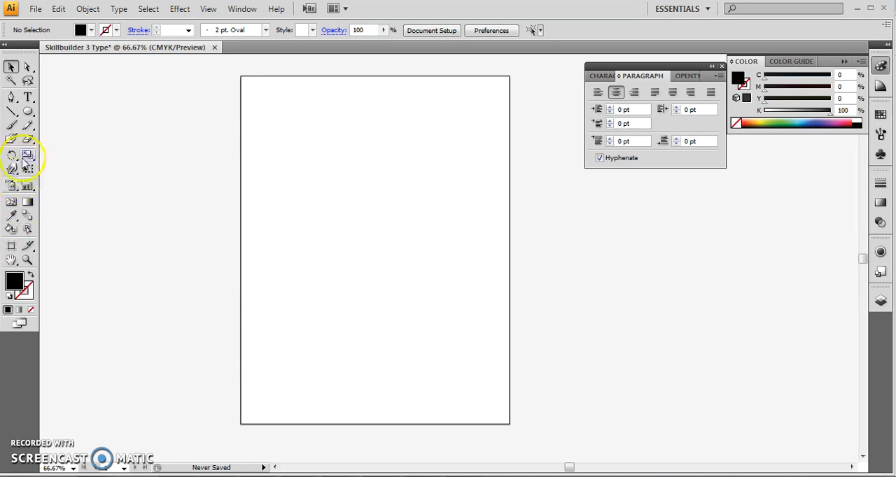
# Step: Draw a circle about 201 pt in diameter in the page's upper-left area and give it a black outline with no fill
pyautogui.click(28, 96)
pyautogui.moveTo(28, 96); pyautogui.dragTo(73, 118)
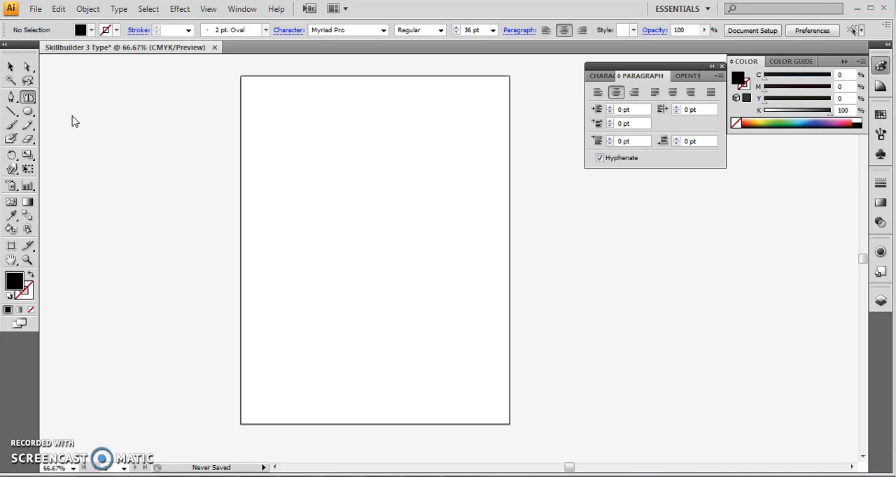
pyautogui.click(30, 113)
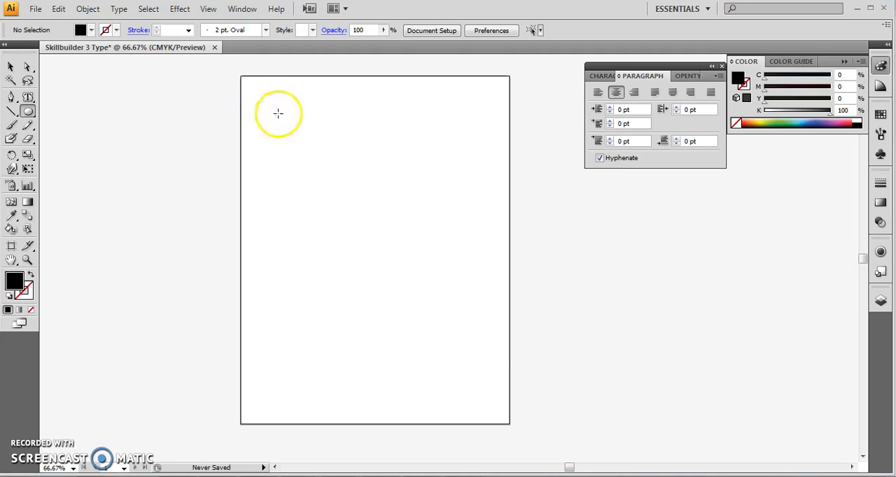
pyautogui.moveTo(279, 112); pyautogui.dragTo(366, 176)
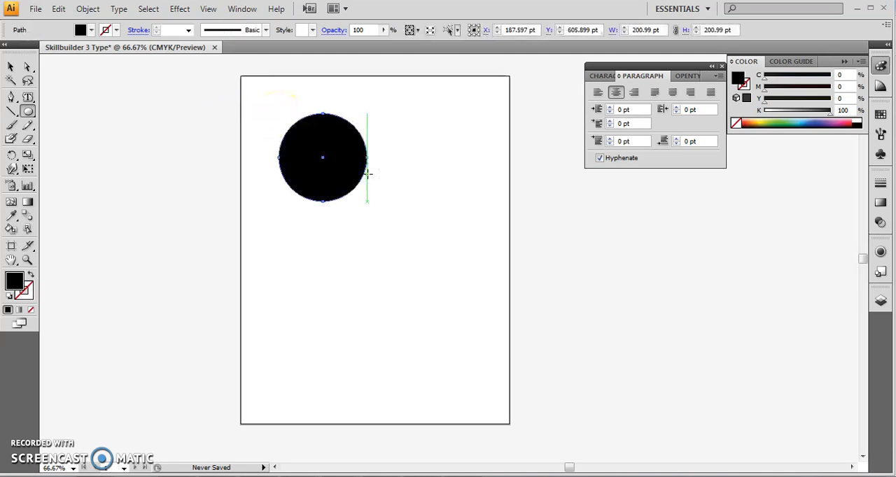
pyautogui.click(31, 274)
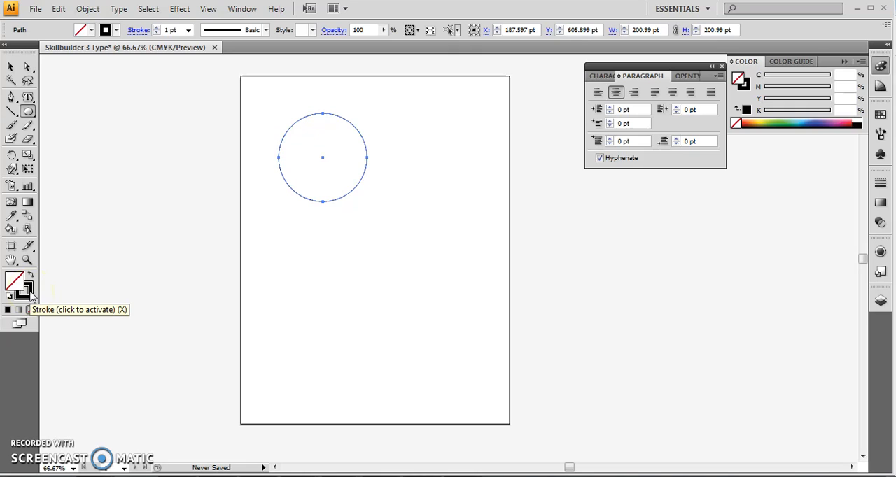
# Step: Turn the circle's path into an area type container ready for text
pyautogui.hotkey('ctrl', '+')
pyautogui.hotkey('ctrl', '+')
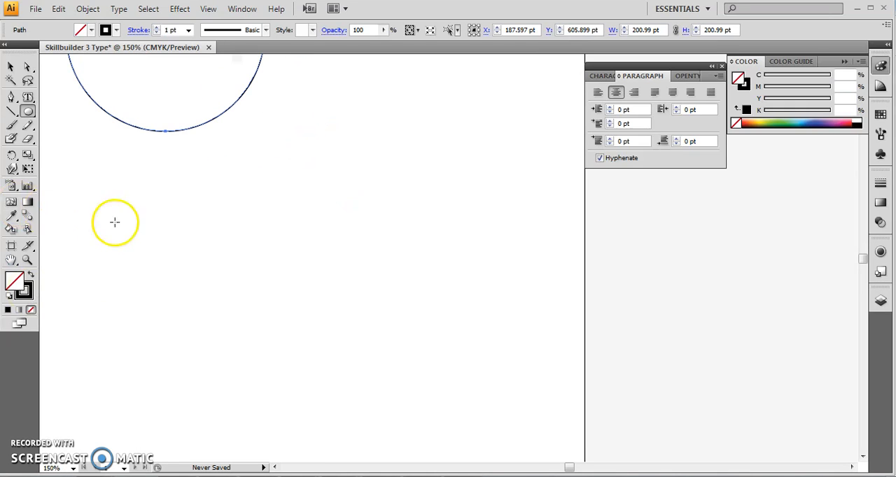
pyautogui.scroll(4, 205, 232)
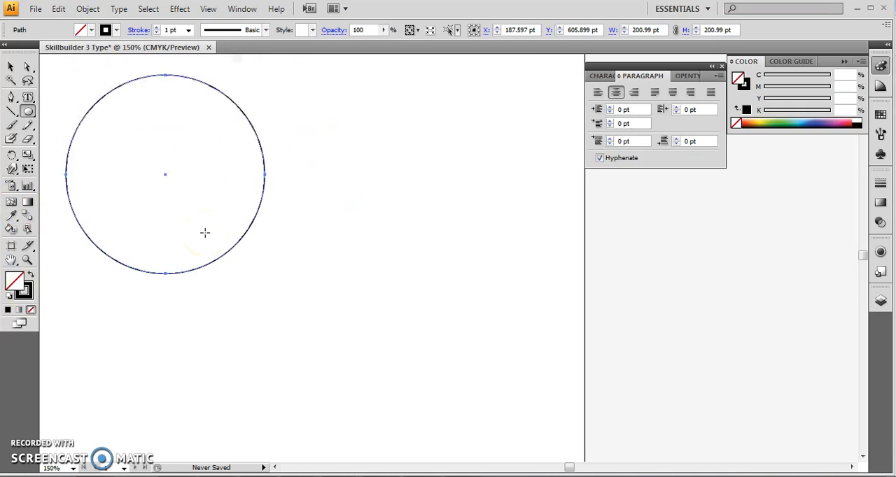
pyautogui.click(28, 96)
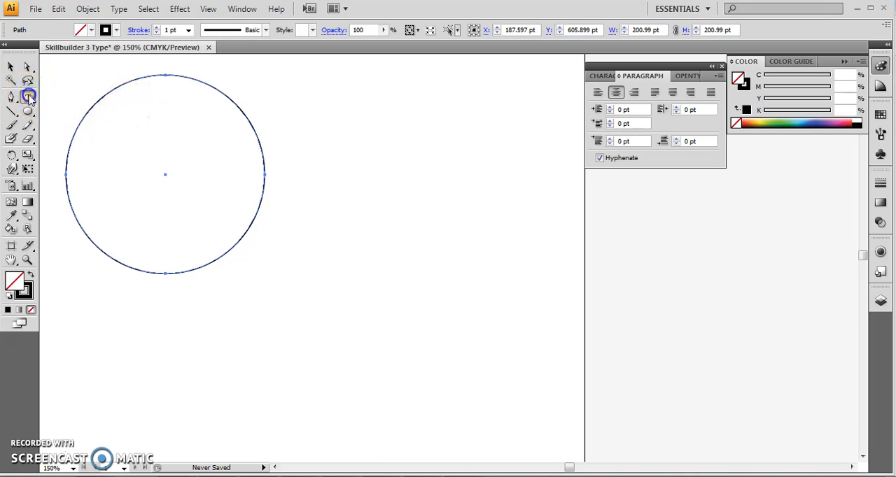
pyautogui.click(152, 124)
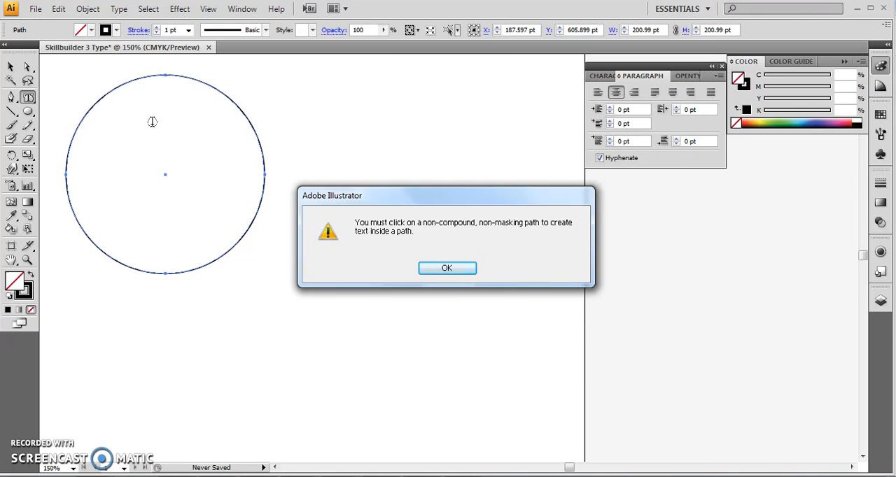
pyautogui.click(428, 269)
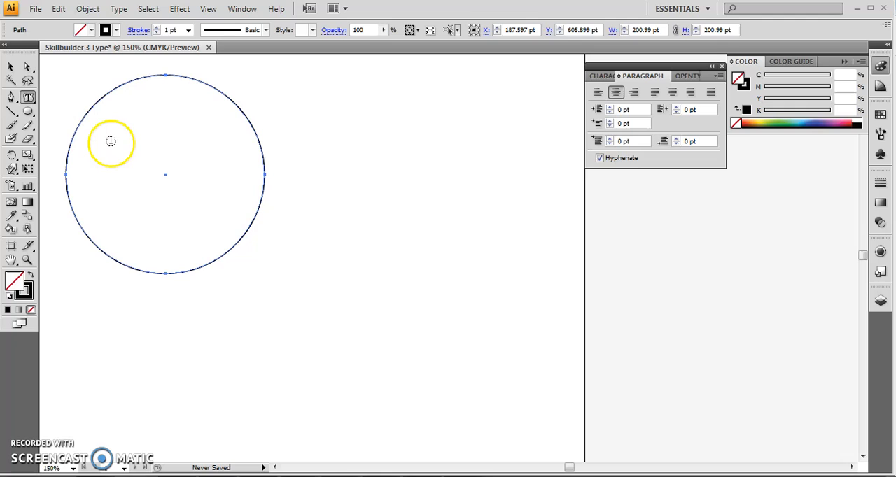
pyautogui.click(111, 94)
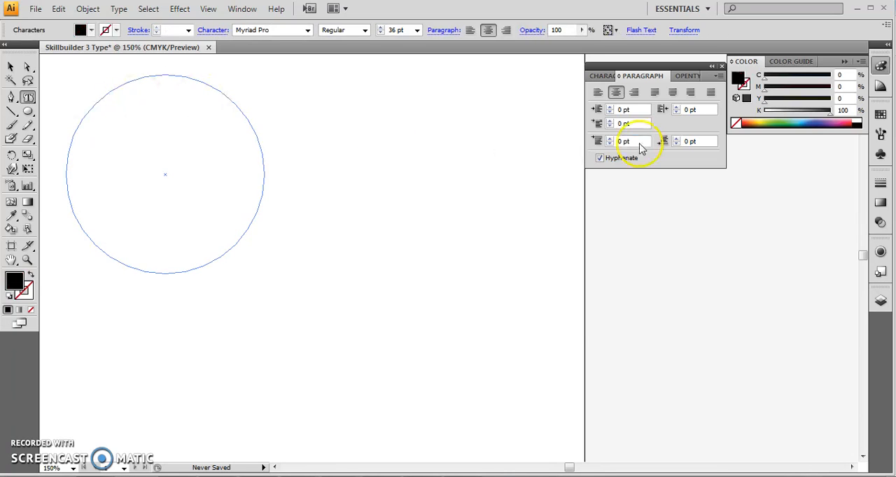
# Step: Set the font size of the circle's text to 12 pt
pyautogui.click(594, 77)
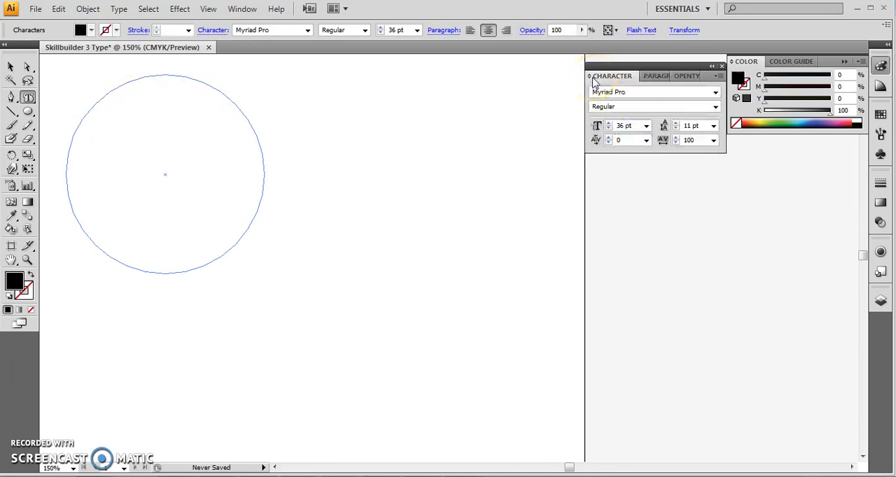
pyautogui.click(646, 126)
pyautogui.click(640, 218)
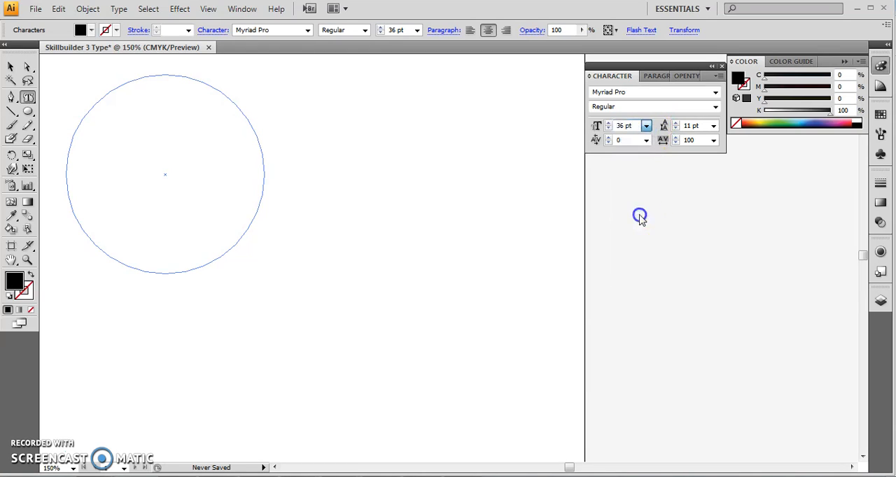
pyautogui.click(169, 106)
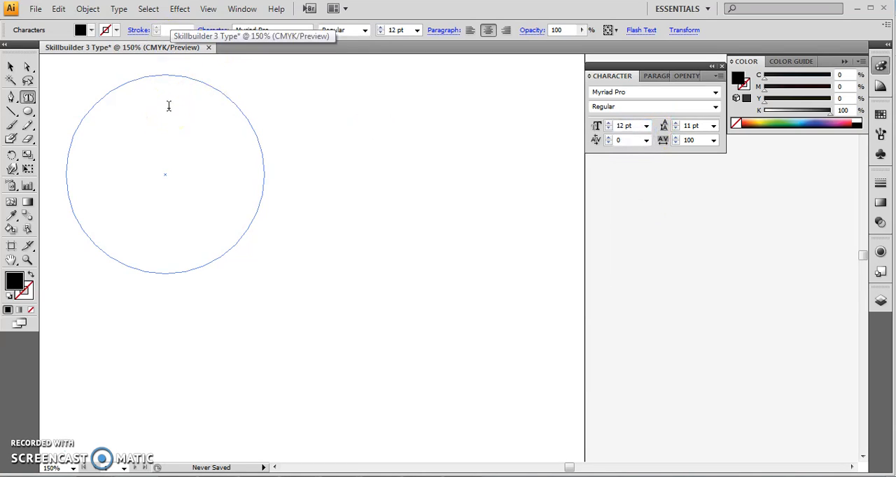
# Step: Enter the text "I think that Illustrator is really cool." inside the circle
pyautogui.press('BackSpace')
pyautogui.press('BackSpace')
pyautogui.press('BackSpace')
pyautogui.write('think that Il')
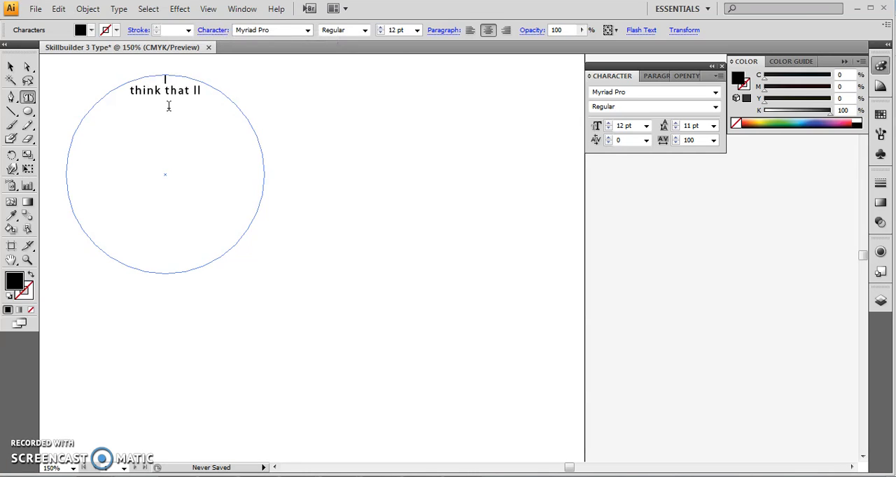
pyautogui.write('lustrator is really')
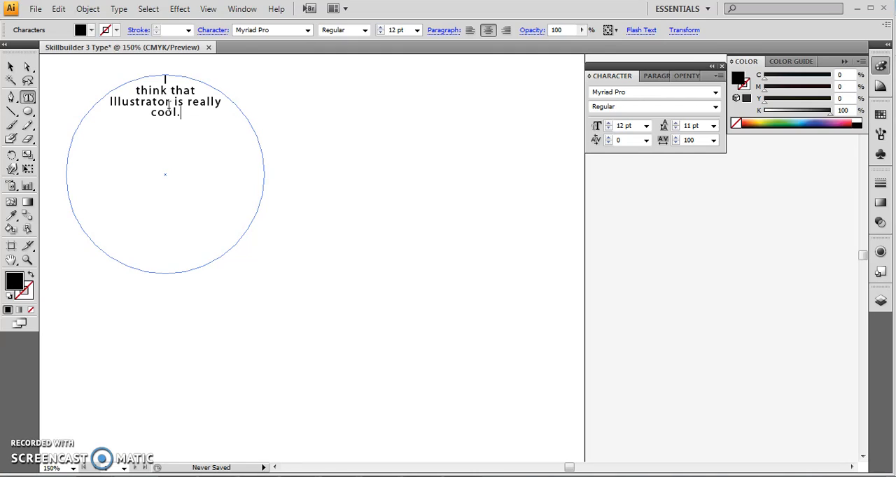
# Step: Create a 3-sided polygon with a 50 pt radius beside the circle text and give it a black outline with no fill
pyautogui.click(28, 112)
pyautogui.moveTo(28, 112); pyautogui.dragTo(70, 157)
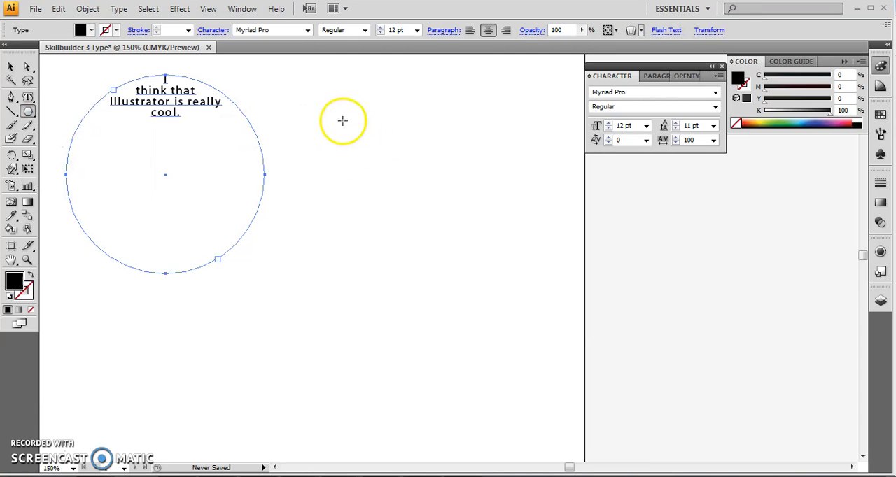
pyautogui.click(386, 119)
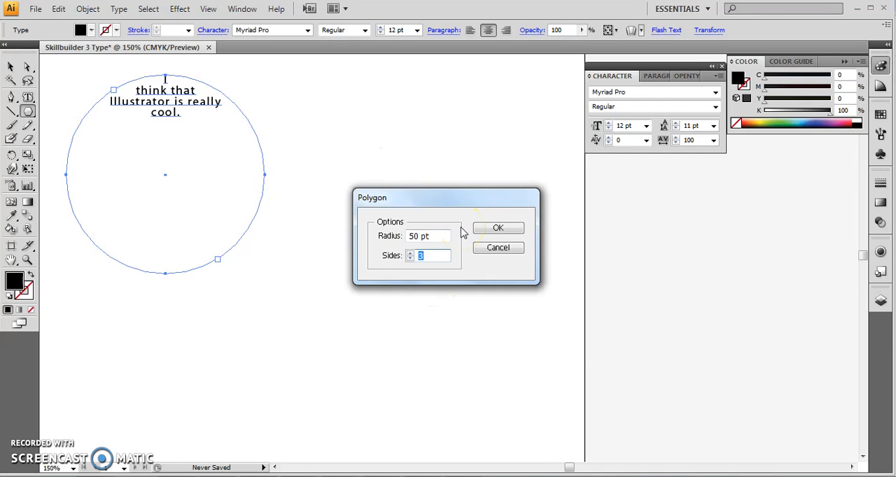
pyautogui.click(499, 229)
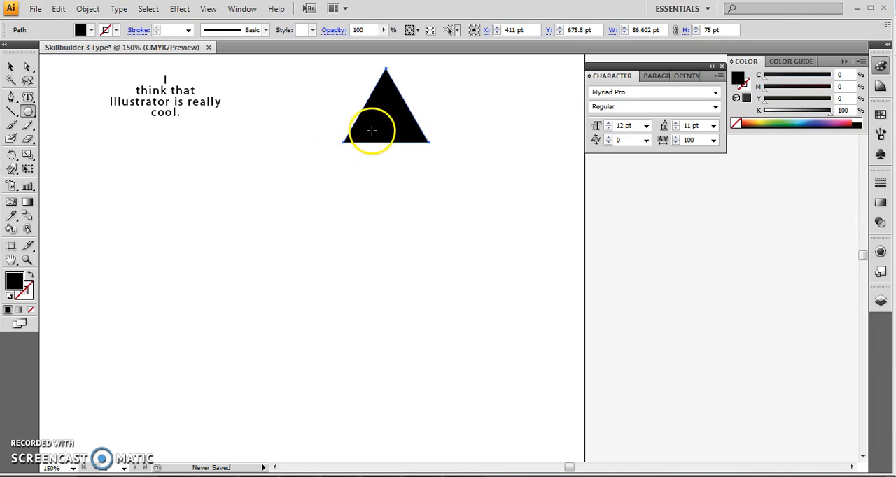
pyautogui.click(28, 276)
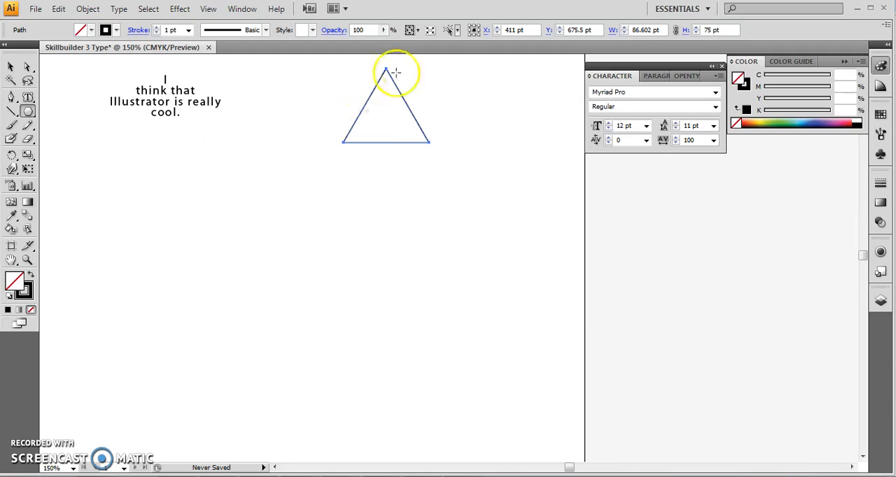
# Step: Fill the triangle with random filler letters as area type and move it slightly down and to the right
pyautogui.click(28, 96)
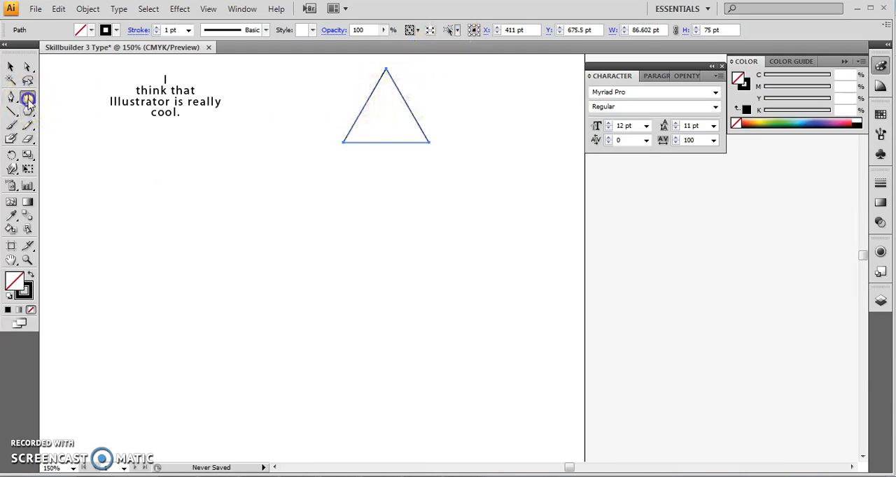
pyautogui.click(10, 67)
pyautogui.click(348, 110)
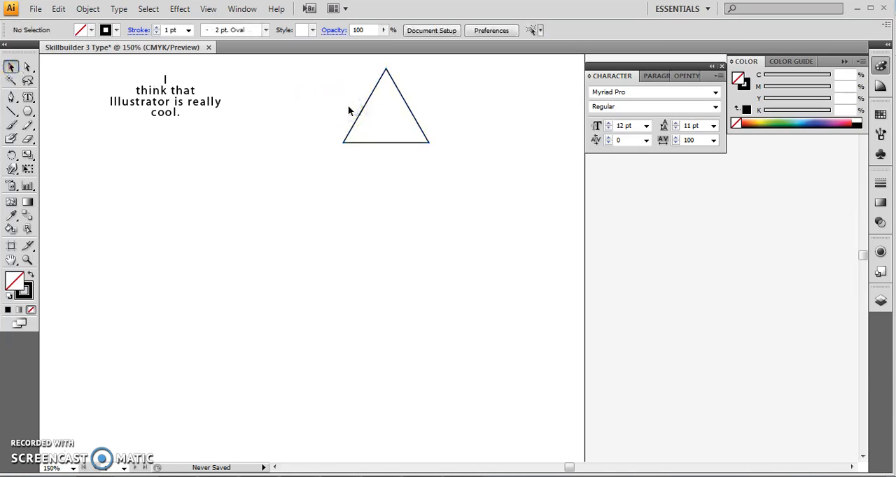
pyautogui.click(16, 110)
pyautogui.click(28, 97)
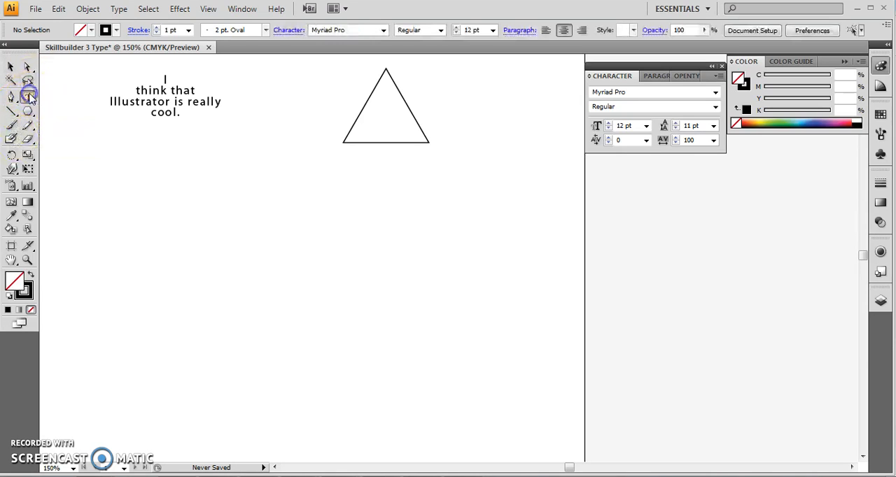
pyautogui.click(381, 79)
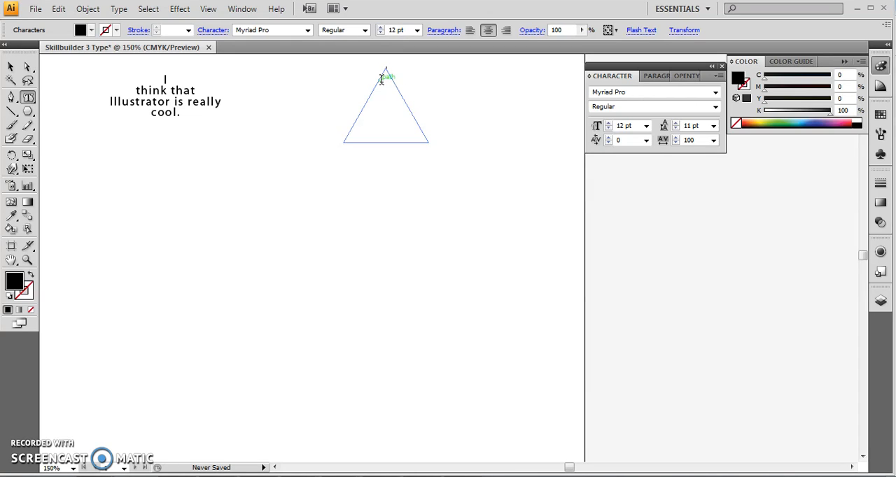
pyautogui.write('ladsfkjas;fl')
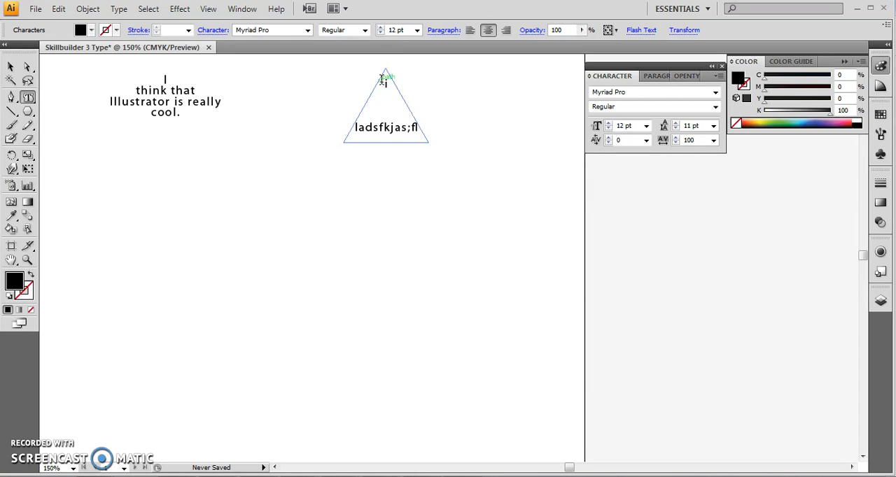
pyautogui.write('dsfl;kjasdf;lkjdsf;lkadfsjfldk;jaf;')
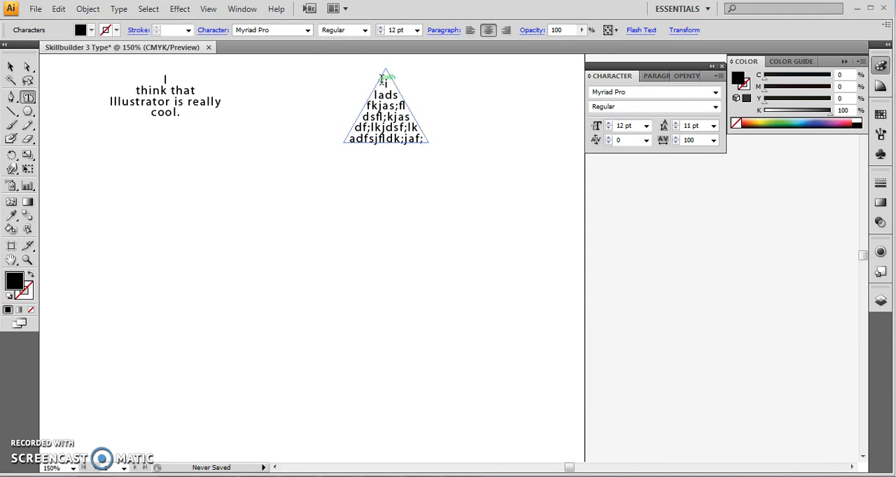
pyautogui.click(11, 67)
pyautogui.moveTo(429, 141); pyautogui.dragTo(445, 187)
# Step: Show the bounding box and shrink the circular text area to less than half its width so the text rewraps
pyautogui.click(28, 67)
pyautogui.click(174, 98)
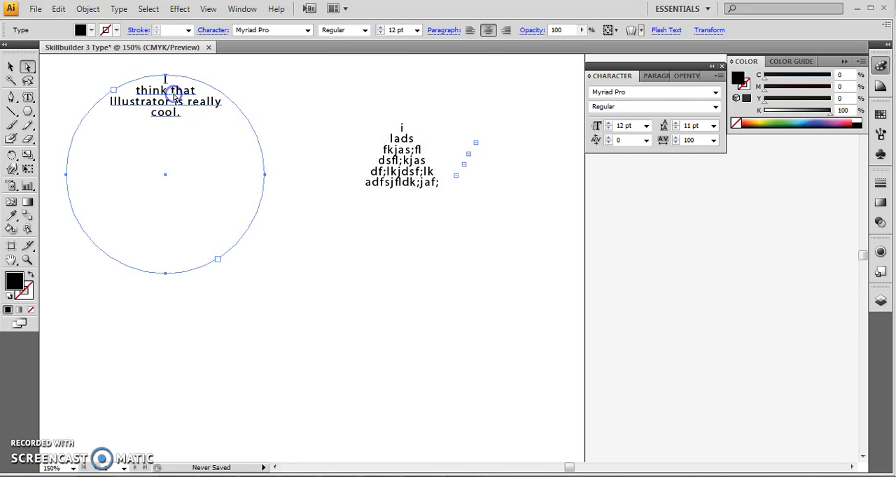
pyautogui.click(11, 66)
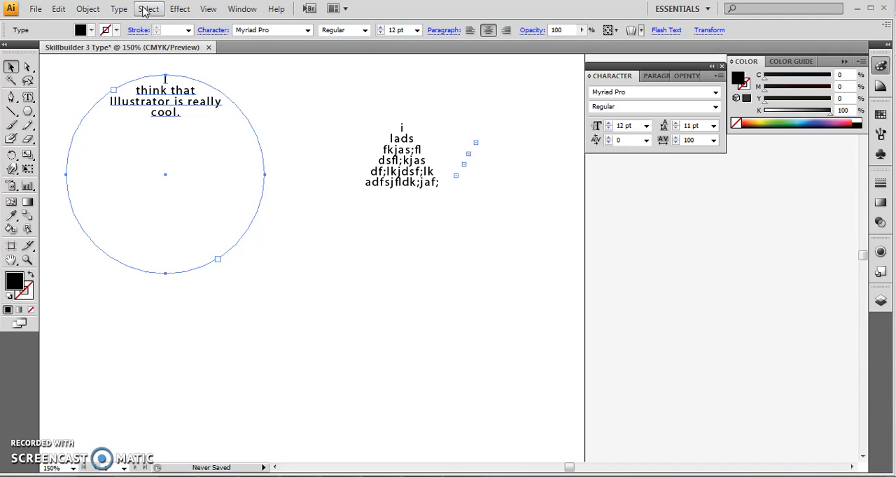
pyautogui.click(208, 10)
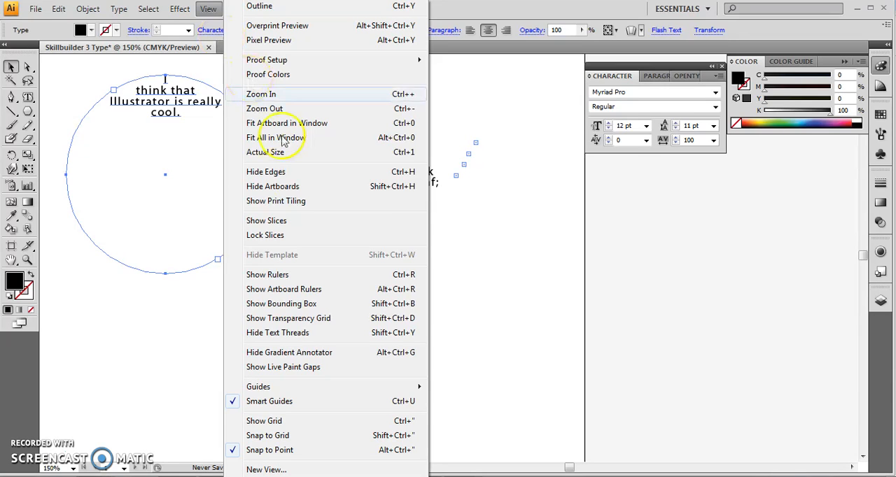
pyautogui.click(306, 307)
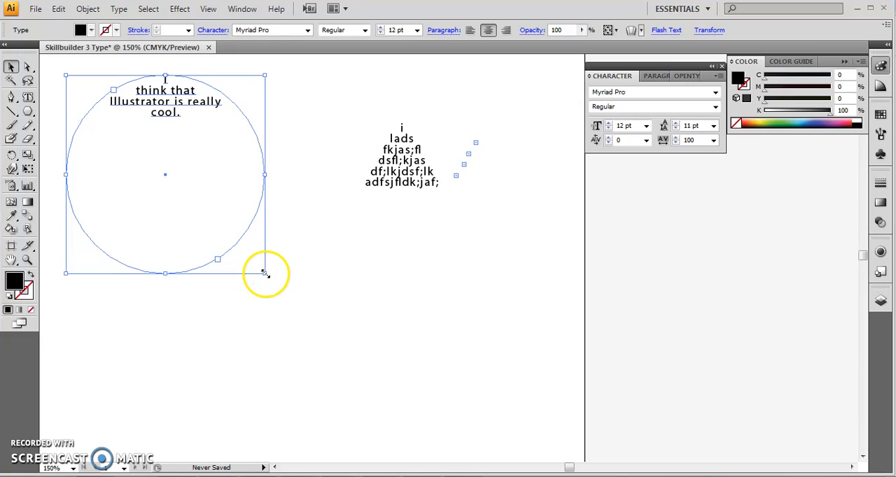
pyautogui.moveTo(265, 273); pyautogui.dragTo(150, 178)
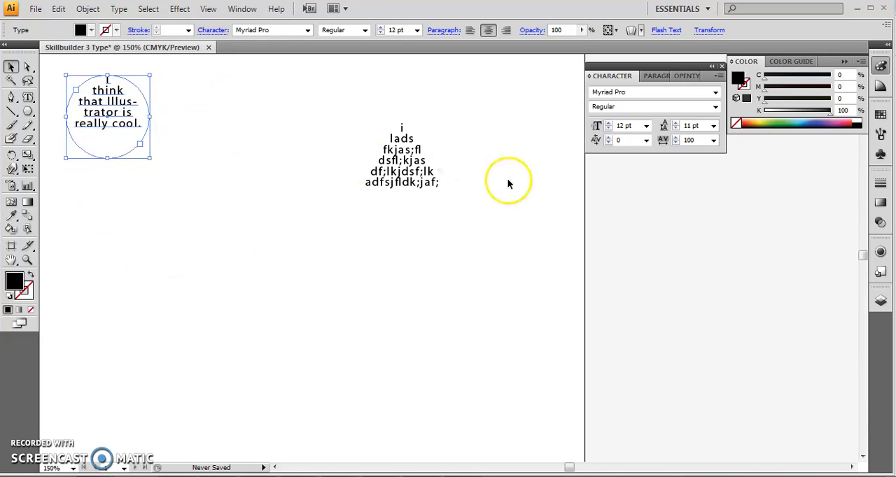
# Step: Enlarge the triangular text area to about twice its width and height
pyautogui.click(409, 157)
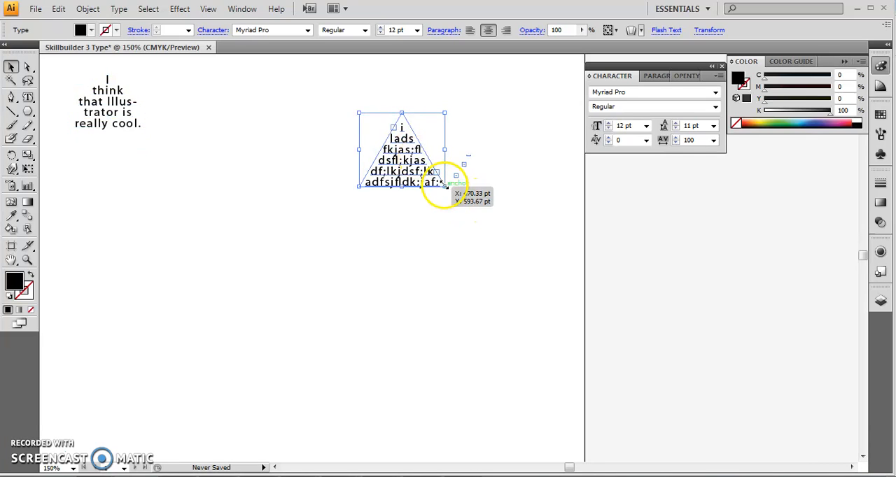
pyautogui.moveTo(444, 185); pyautogui.dragTo(543, 278)
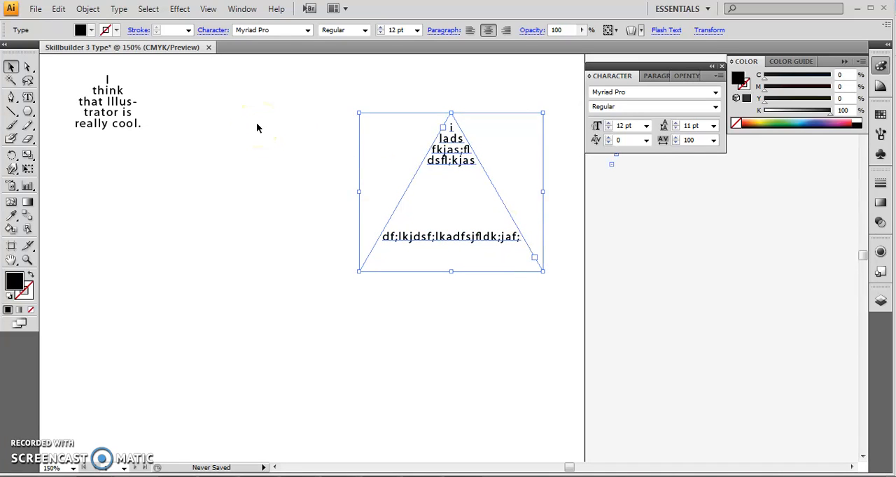
# Step: Delete the triangular text area from the page
pyautogui.hotkey('ctrl', '-')
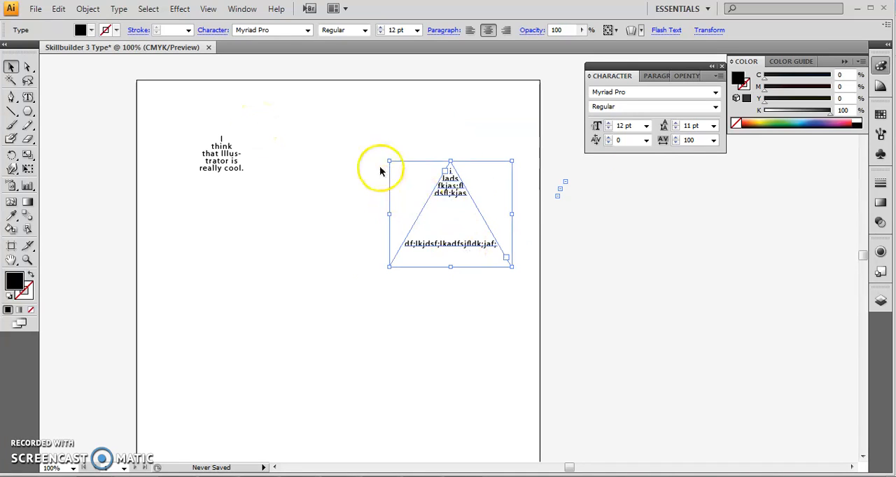
pyautogui.moveTo(422, 160); pyautogui.dragTo(345, 96)
pyautogui.click(449, 190)
pyautogui.press('Delete')
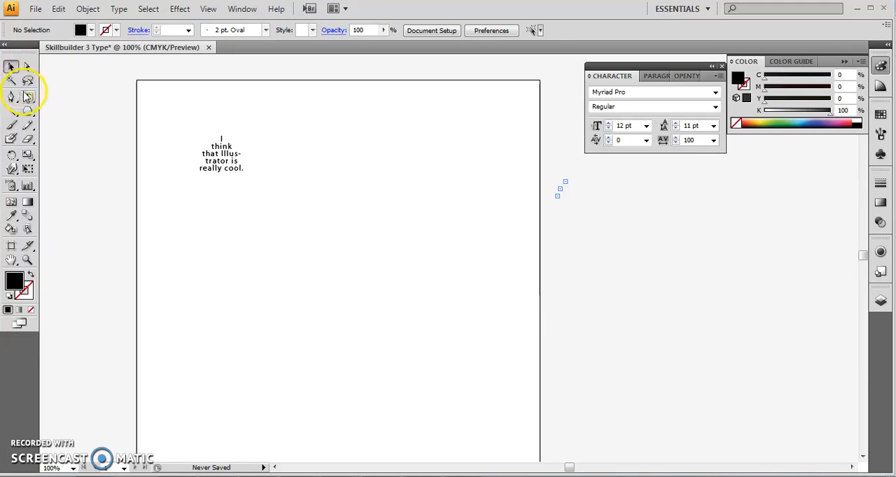
# Step: Draw an open S-shaped curve about 221 pt wide and 41 pt high beside the circular text, with a black stroke and no fill
pyautogui.moveTo(28, 97); pyautogui.dragTo(66, 127)
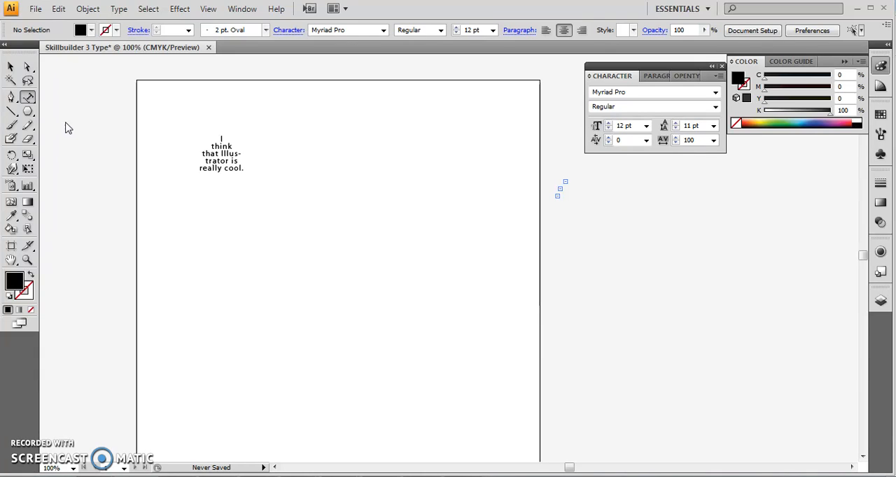
pyautogui.click(11, 100)
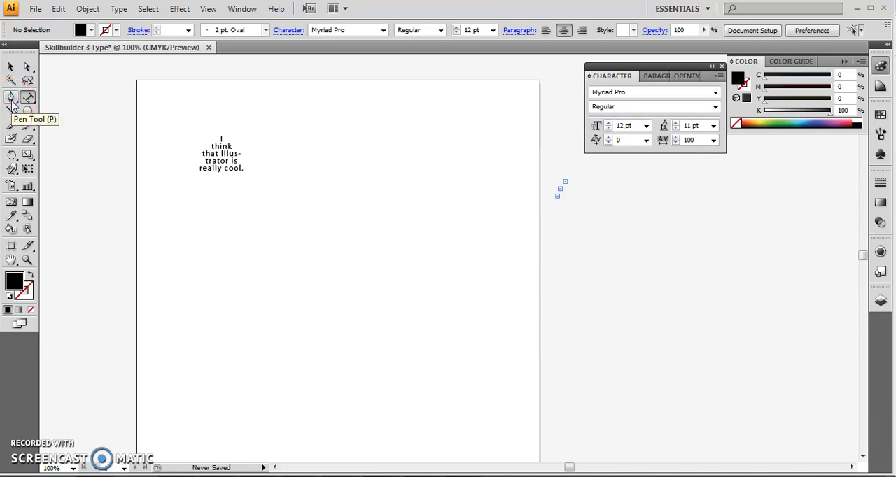
pyautogui.click(11, 100)
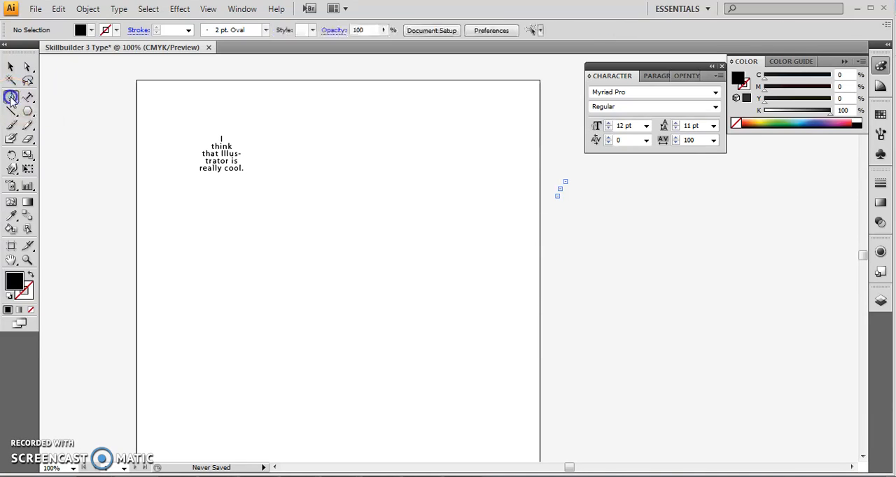
pyautogui.click(299, 173)
pyautogui.click(382, 174)
pyautogui.moveTo(382, 175); pyautogui.dragTo(419, 205)
pyautogui.click(444, 165)
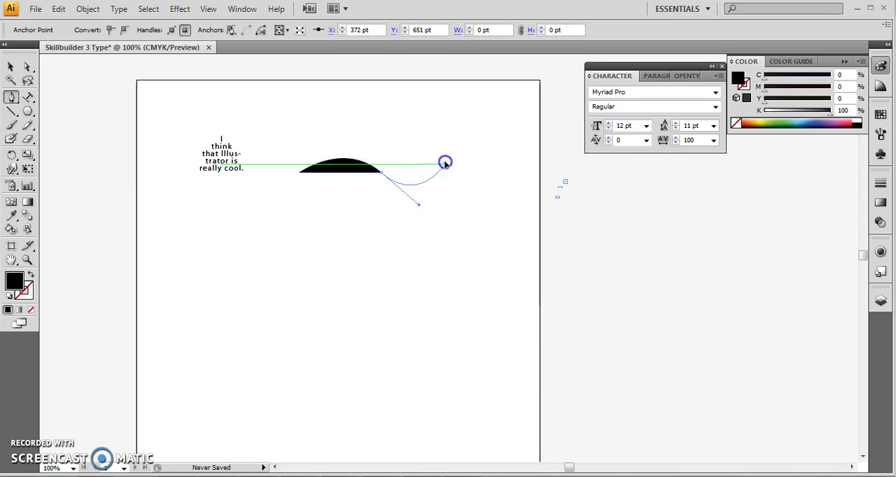
pyautogui.click(30, 274)
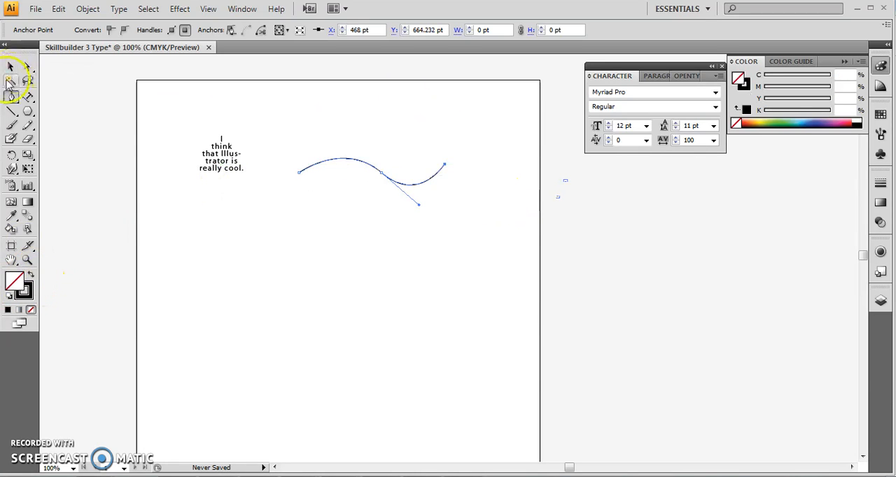
# Step: Start type on a path at the curve's left end, try right alignment, and set the paragraph to left alignment
pyautogui.click(28, 98)
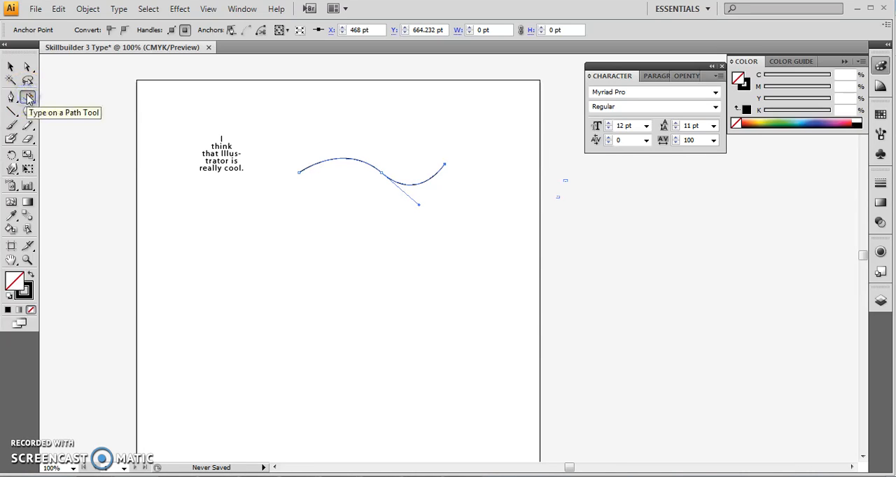
pyautogui.click(304, 169)
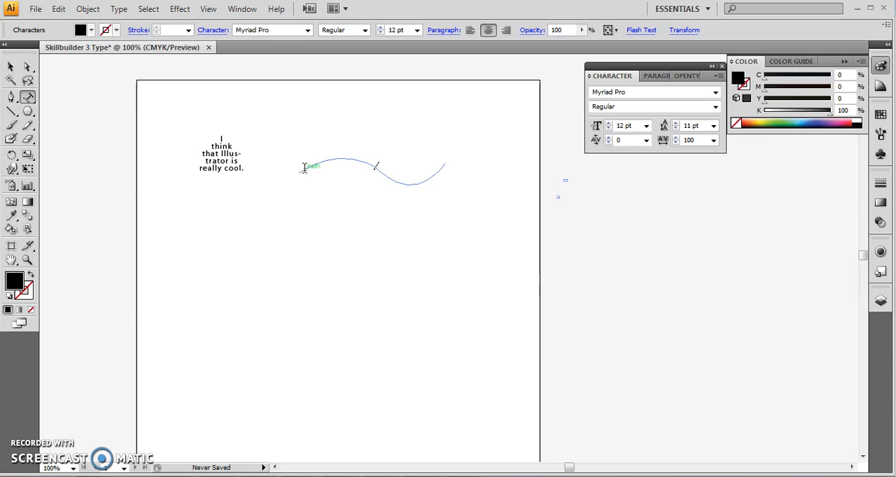
pyautogui.click(653, 76)
pyautogui.click(616, 92)
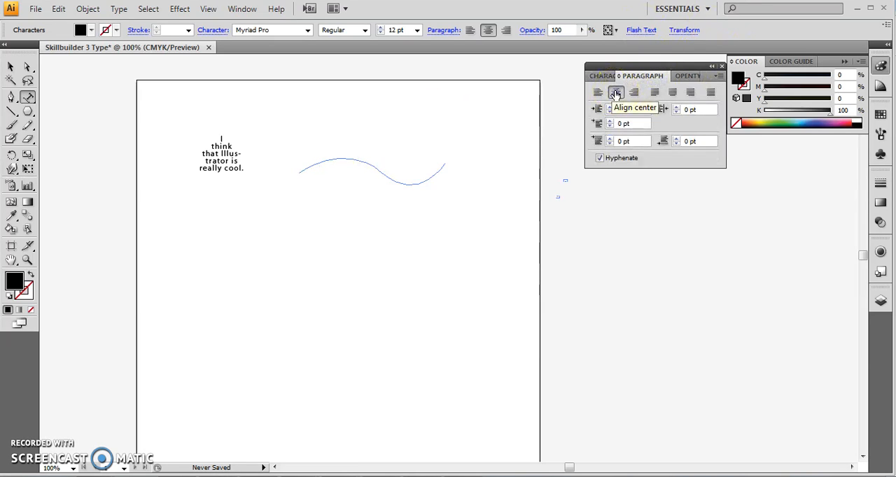
pyautogui.click(598, 92)
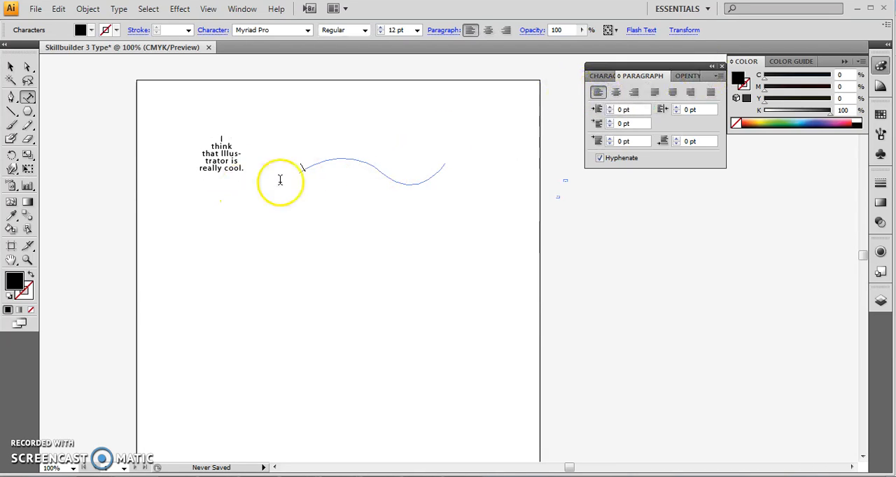
pyautogui.click(633, 95)
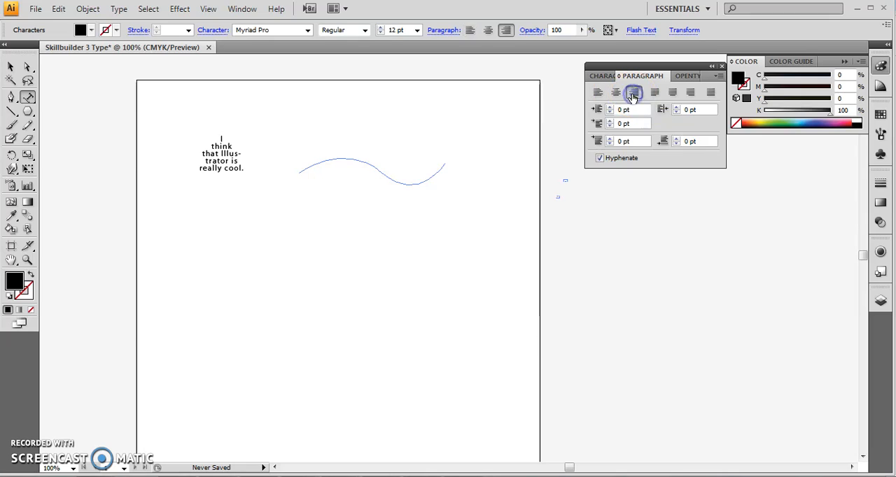
pyautogui.click(602, 95)
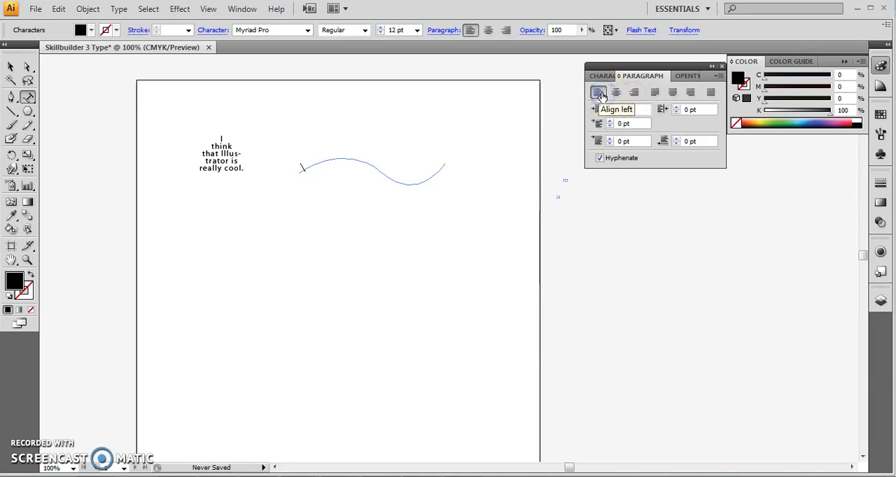
# Step: Enter random filler letters along the curve until the text overflows the path, and check its overflow marker
pyautogui.write('ksdaf:l ddf:lskasldfk;j')
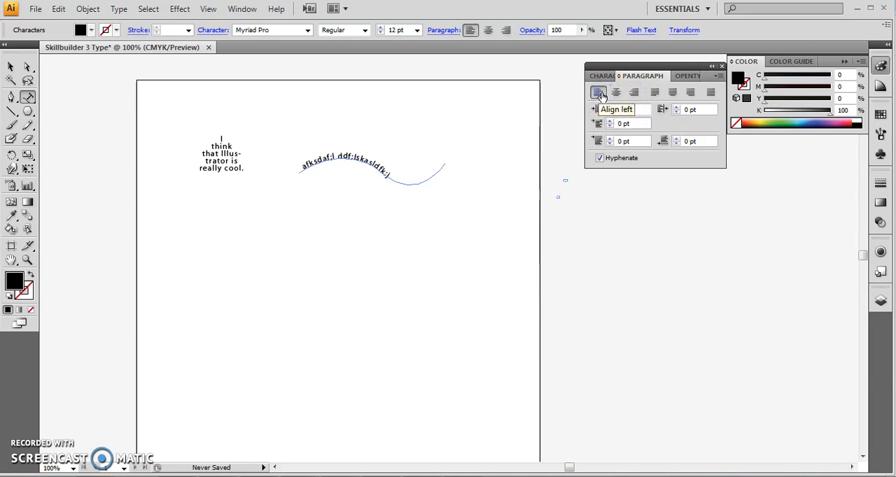
pyautogui.write('asldkfj;asldkfj;a')
pyautogui.click(444, 164)
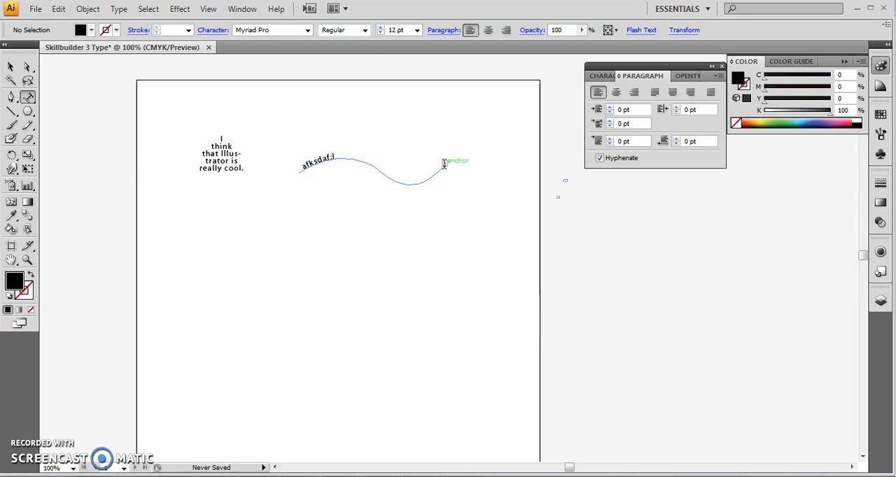
pyautogui.click(444, 164)
pyautogui.click(280, 254)
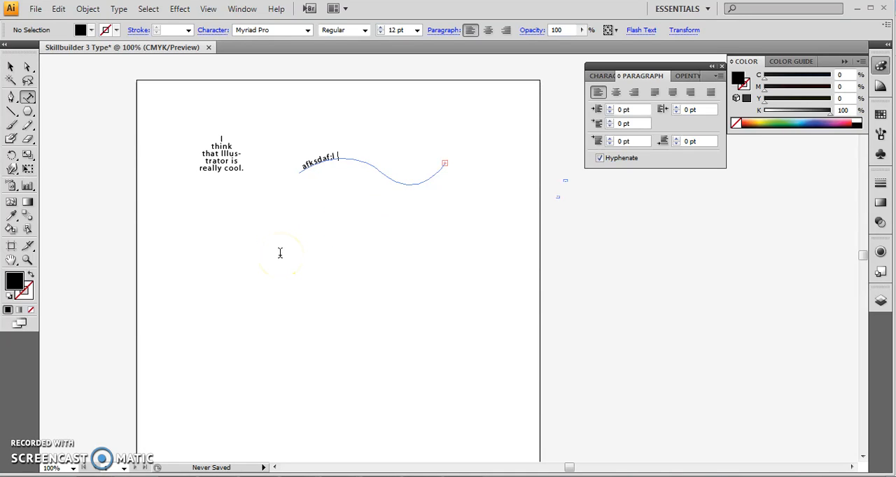
# Step: Draw a circle about 162 pt in diameter below the existing text, with a black stroke and no fill
pyautogui.click(27, 110)
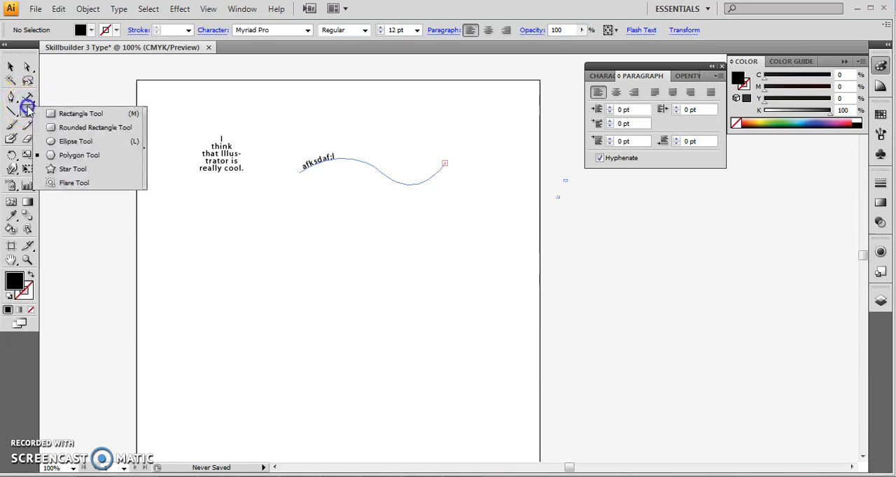
pyautogui.click(84, 140)
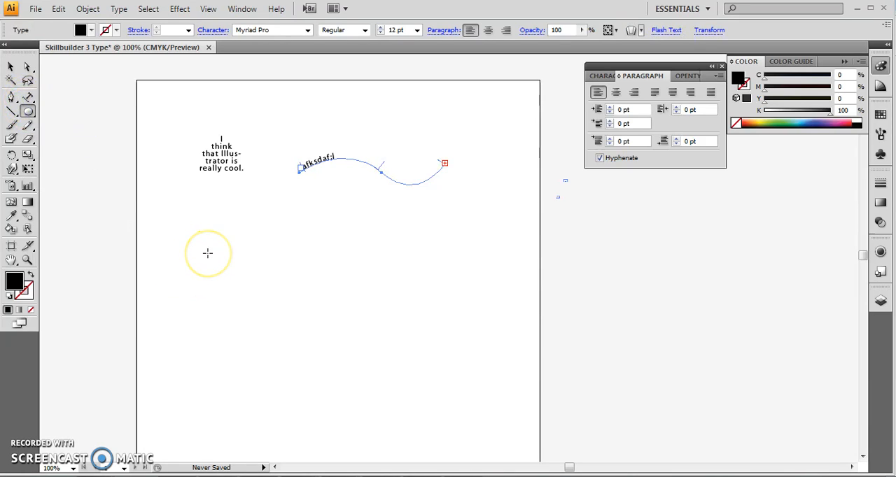
pyautogui.moveTo(208, 255); pyautogui.dragTo(314, 357)
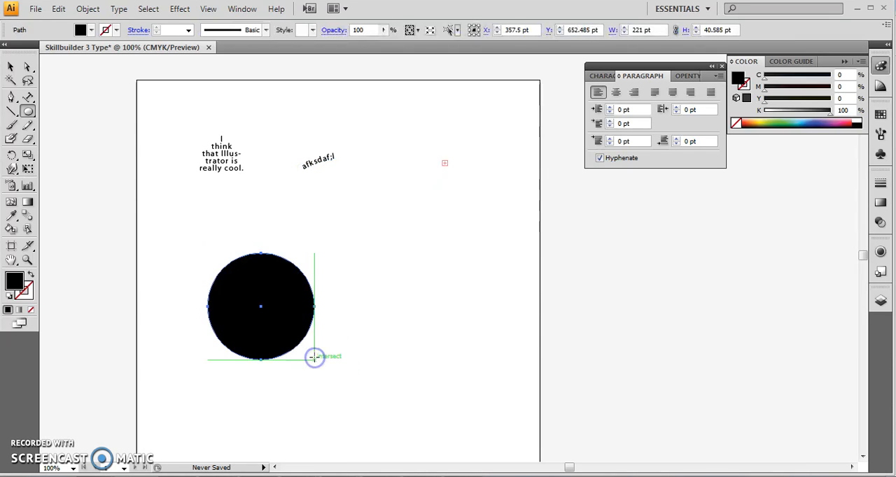
pyautogui.click(31, 275)
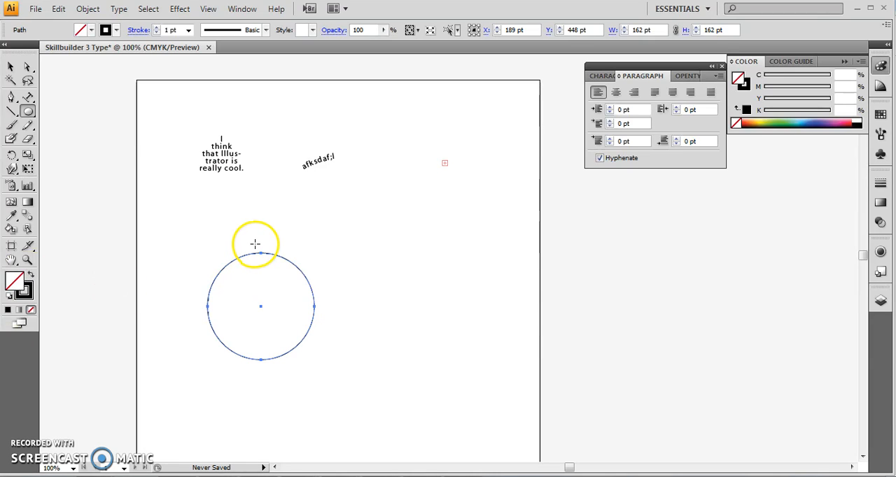
# Step: Place a short name as left-aligned type on the circle's path, starting at the top of the circle
pyautogui.click(27, 98)
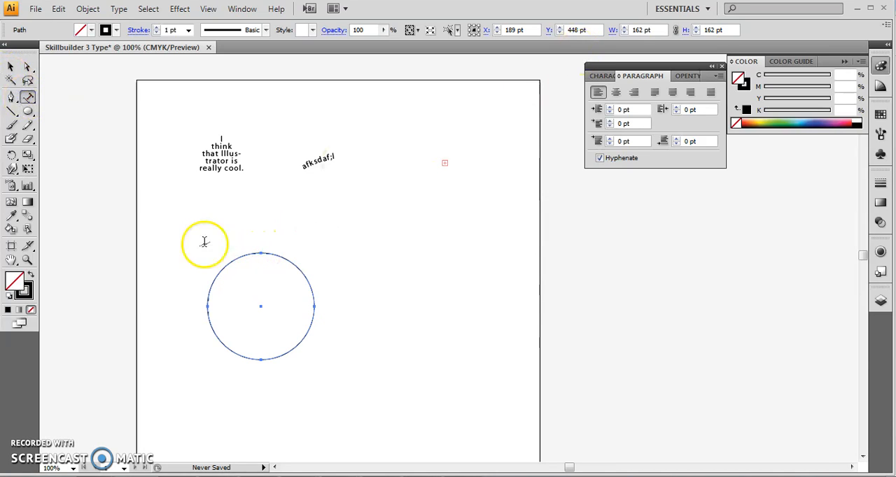
pyautogui.click(257, 255)
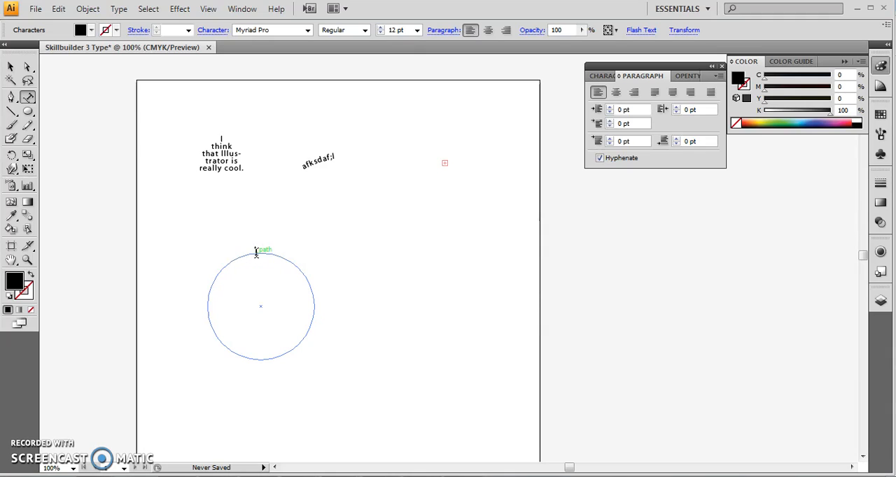
pyautogui.click(615, 93)
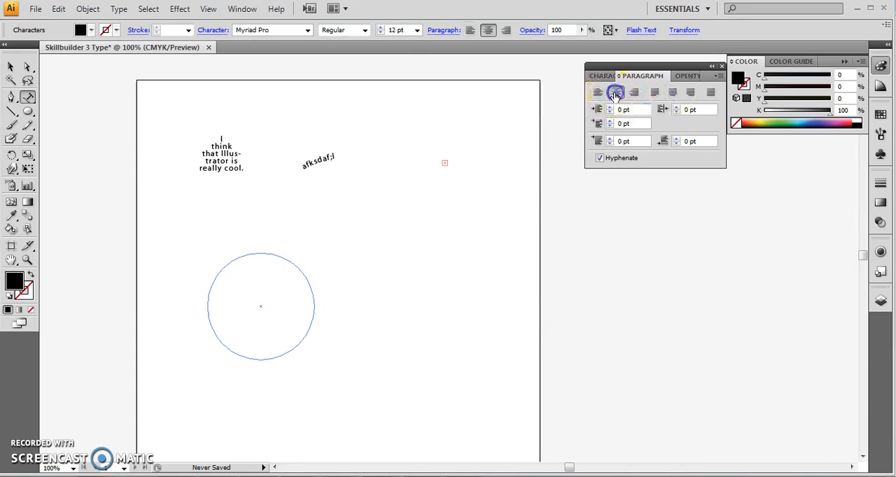
pyautogui.click(260, 254)
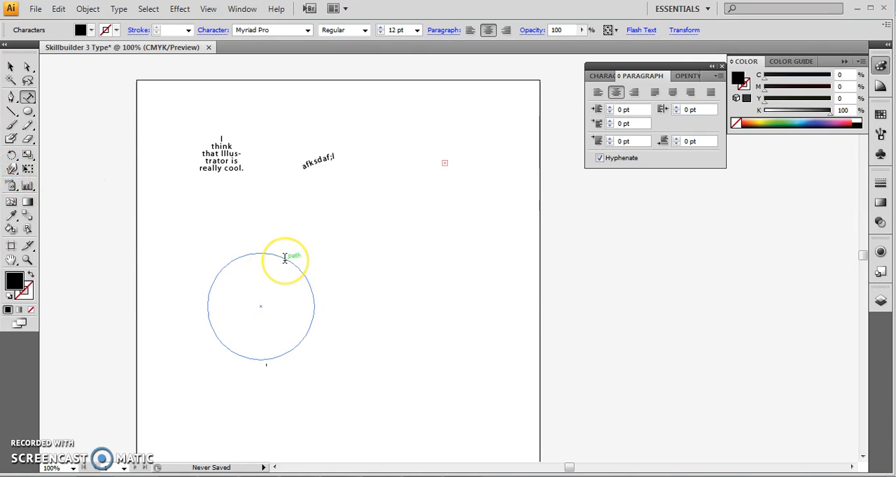
pyautogui.click(598, 92)
pyautogui.click(258, 252)
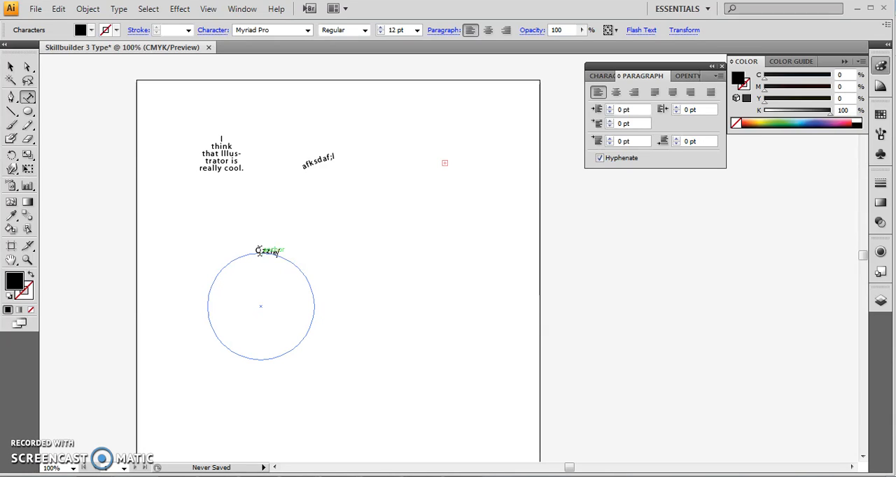
# Step: Select the whole word on the circle and set its font size to 36 pt
pyautogui.click(544, 259)
pyautogui.doubleClick(267, 255)
pyautogui.moveTo(262, 249); pyautogui.dragTo(250, 248)
pyautogui.click(278, 258)
pyautogui.click(282, 257)
pyautogui.doubleClick(270, 254)
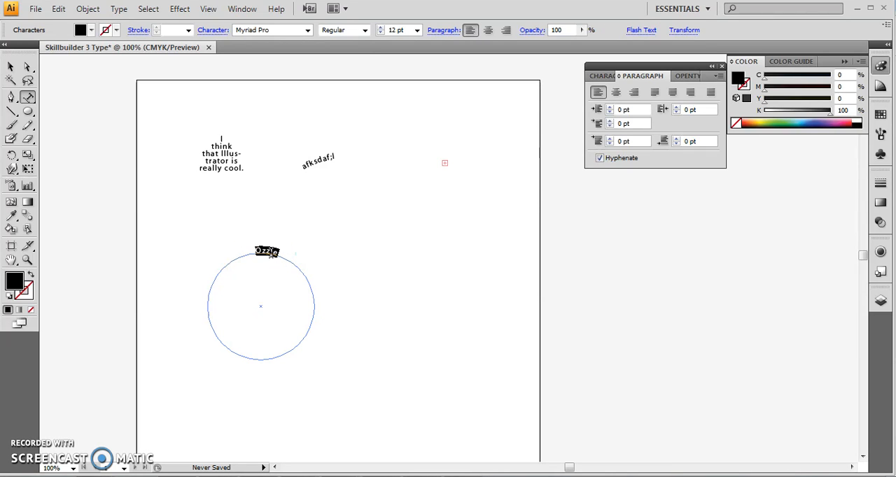
pyautogui.click(600, 76)
pyautogui.click(623, 140)
pyautogui.click(608, 122)
pyautogui.click(647, 126)
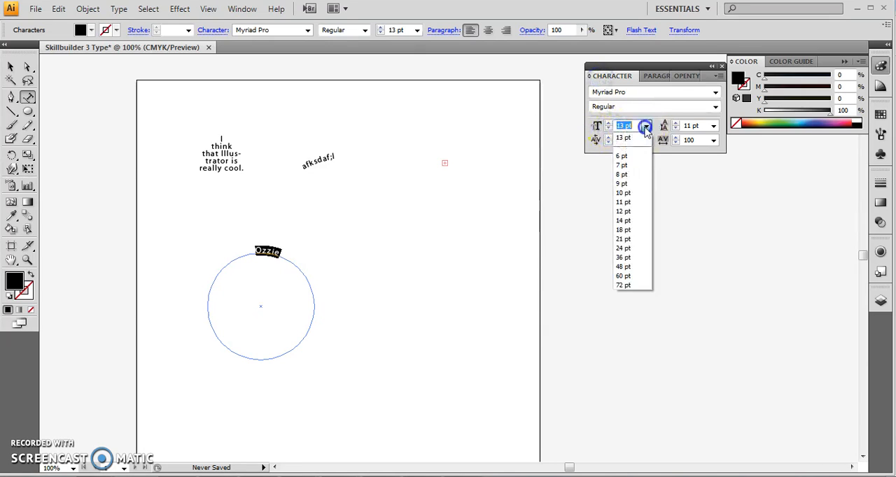
pyautogui.click(626, 259)
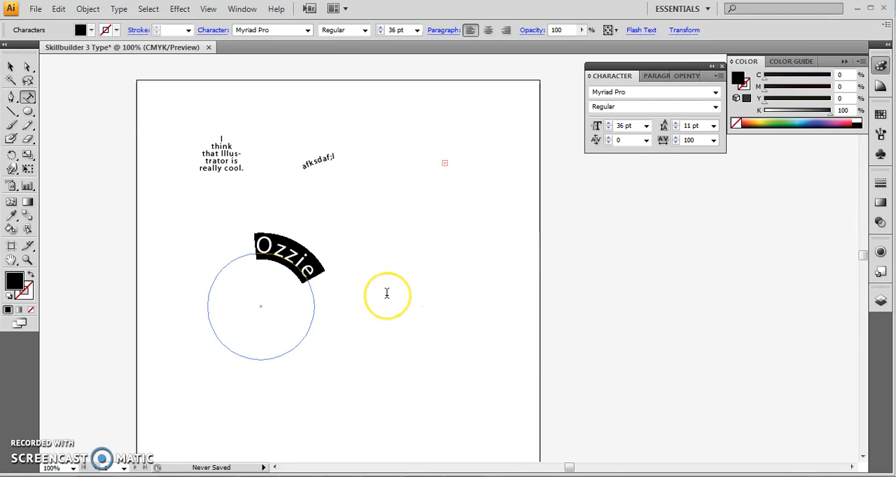
# Step: Try centre and right alignment on the circle's text, and return it to left alignment
pyautogui.hotkey('ctrl', '=')
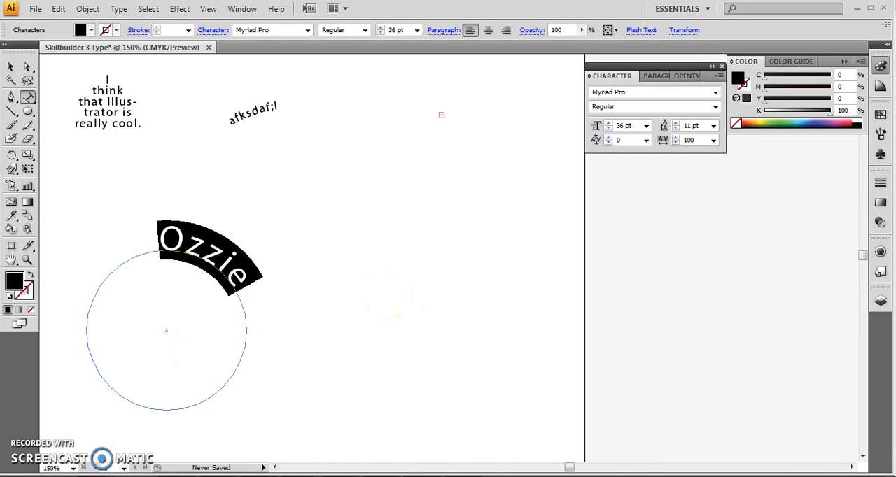
pyautogui.moveTo(570, 468); pyautogui.dragTo(560, 469)
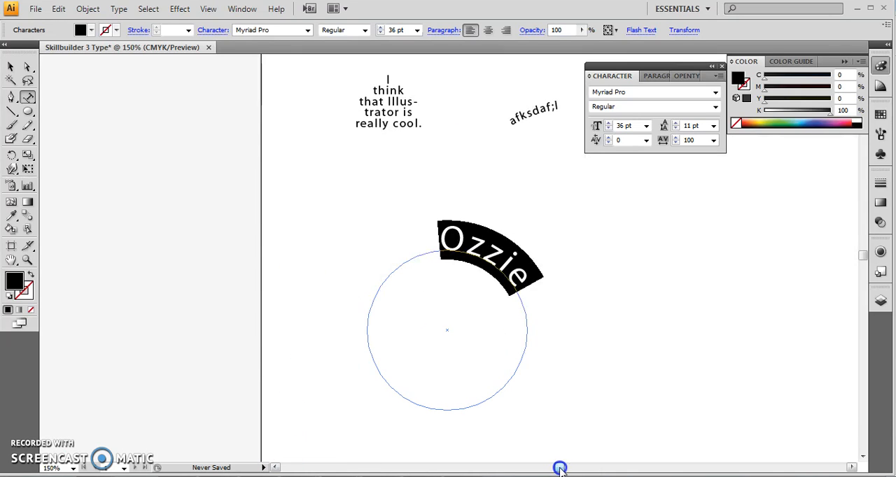
pyautogui.click(659, 77)
pyautogui.click(616, 92)
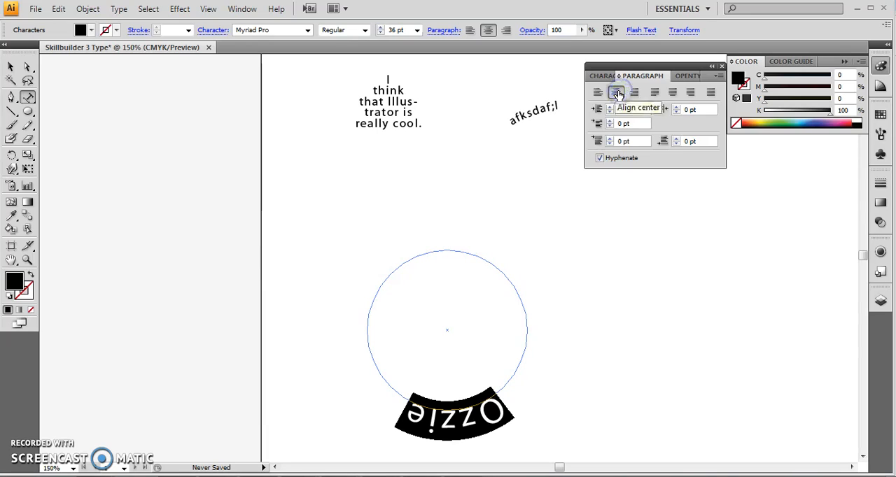
pyautogui.click(633, 93)
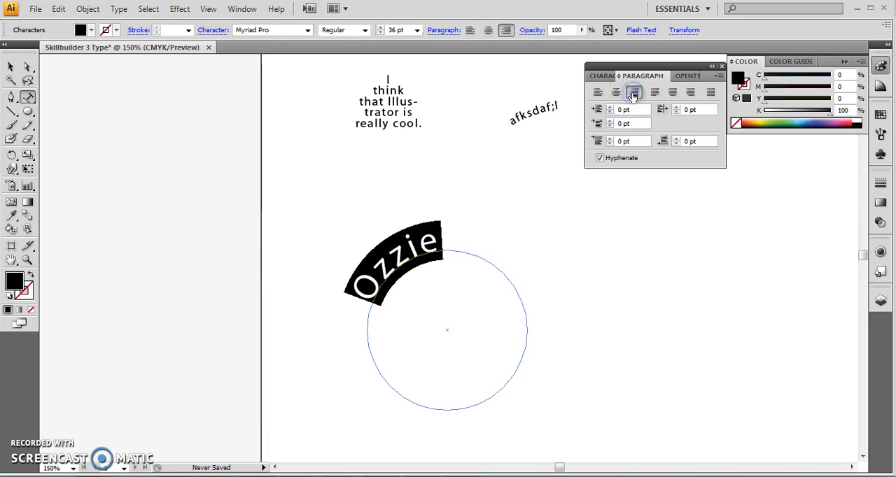
pyautogui.click(597, 92)
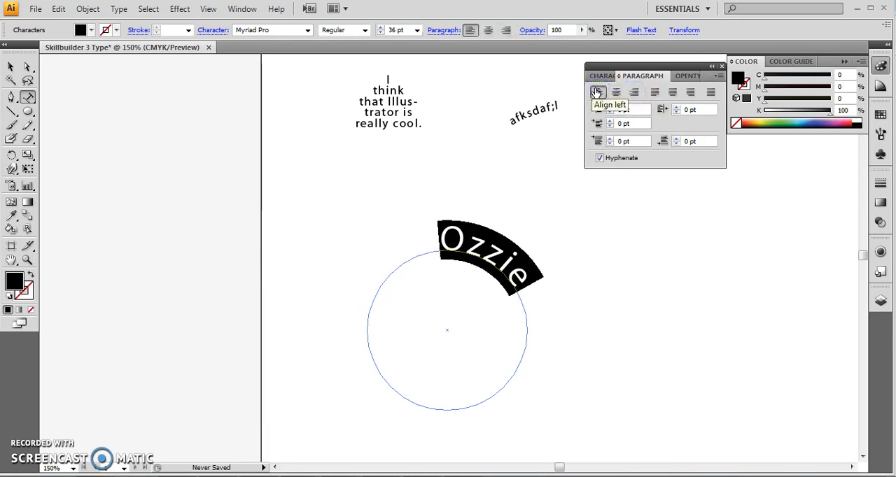
pyautogui.click(598, 92)
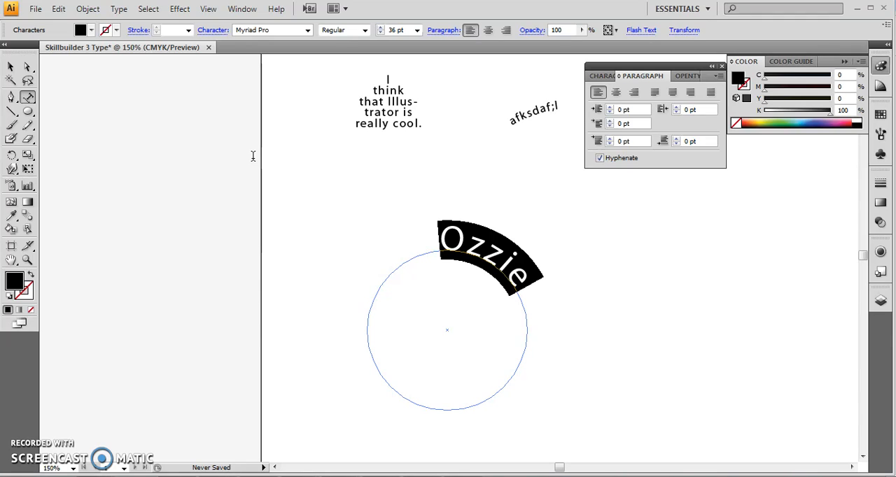
# Step: Select the type on the circle as an object and hide the bounding box
pyautogui.click(11, 67)
pyautogui.click(547, 277)
pyautogui.click(549, 275)
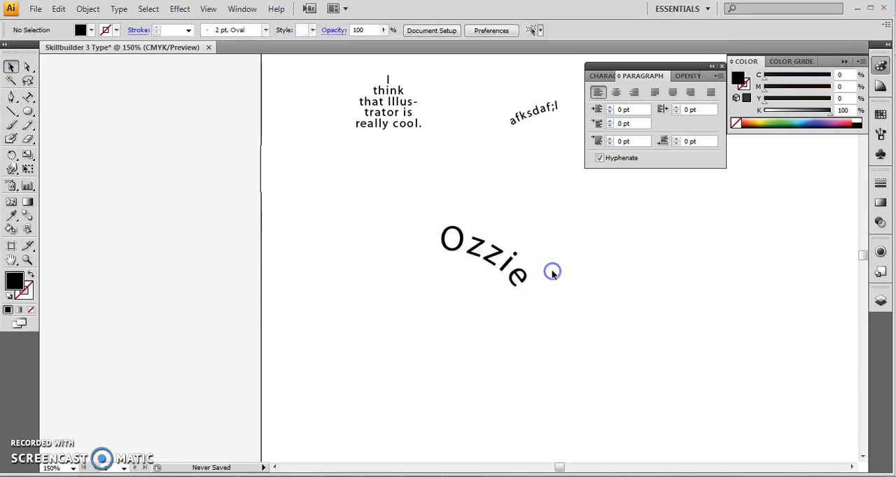
pyautogui.click(489, 249)
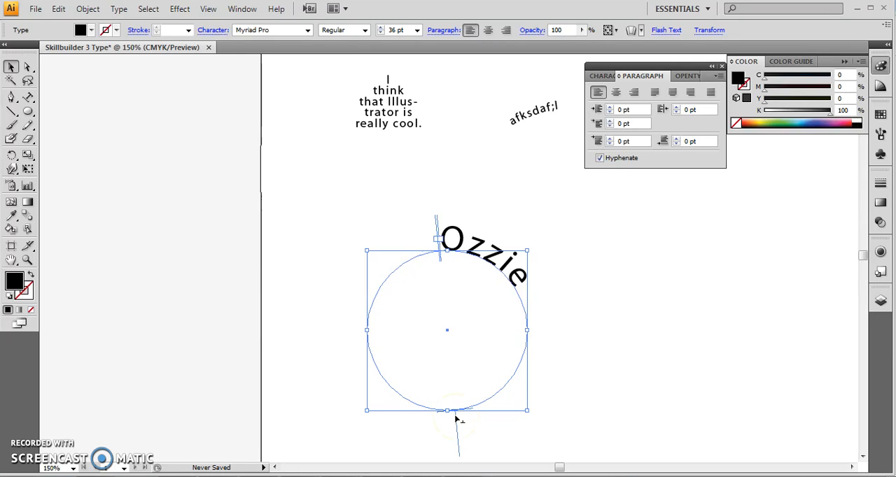
pyautogui.click(208, 8)
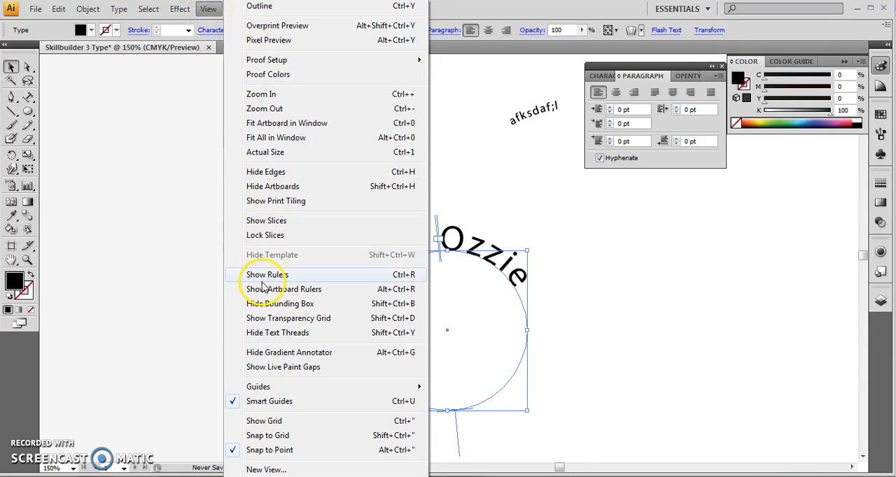
pyautogui.click(262, 303)
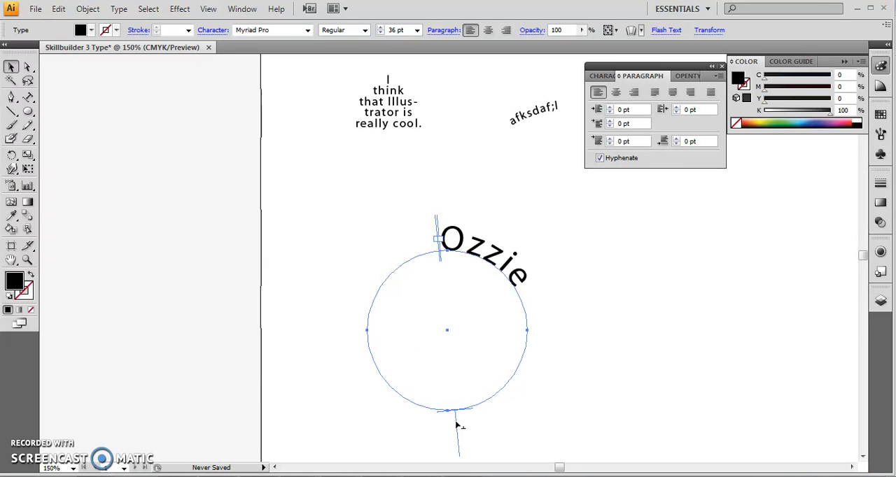
# Step: Slide the type around the circle, centre-align it, and move its centre bracket to the top of the circle
pyautogui.moveTo(456, 424); pyautogui.dragTo(551, 314)
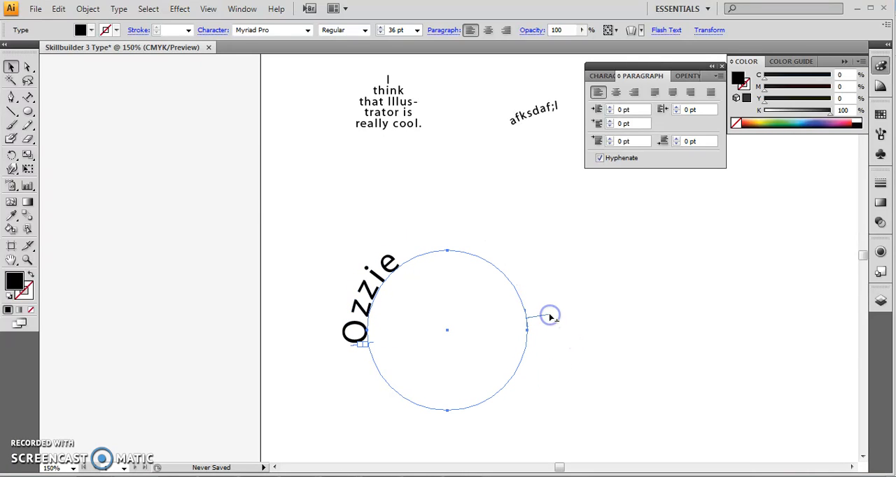
pyautogui.click(616, 91)
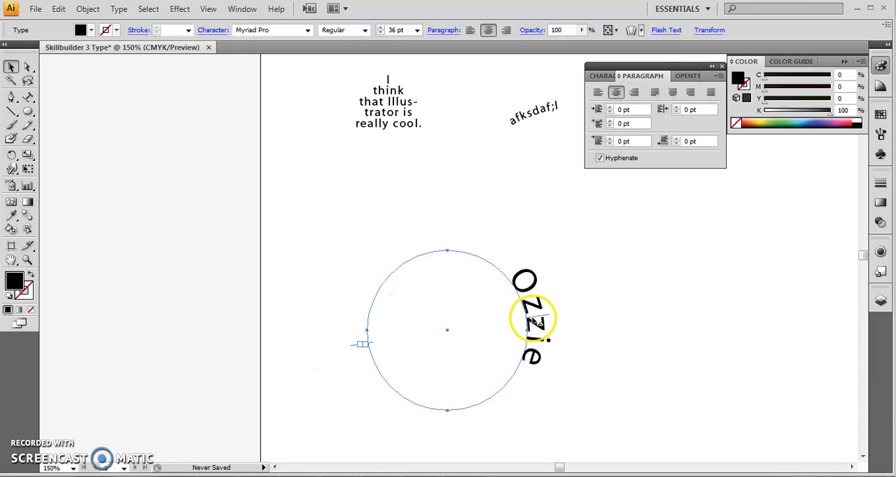
pyautogui.moveTo(530, 320); pyautogui.dragTo(448, 241)
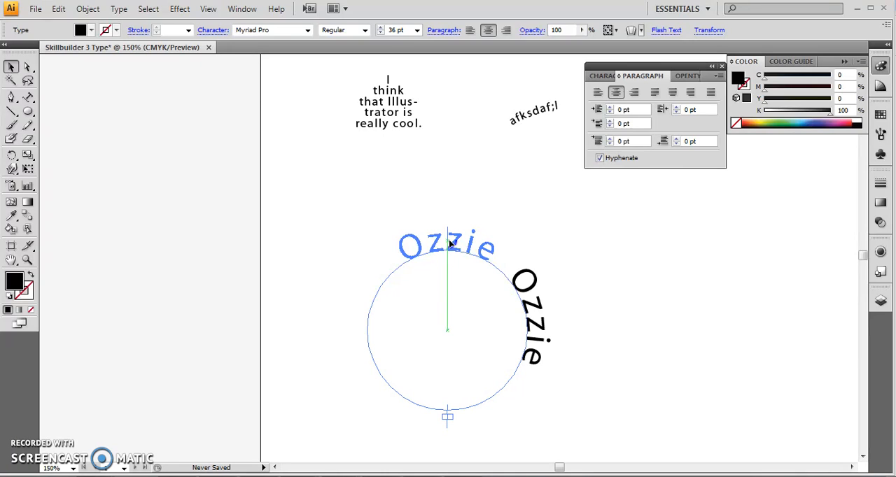
pyautogui.moveTo(451, 243); pyautogui.dragTo(451, 243)
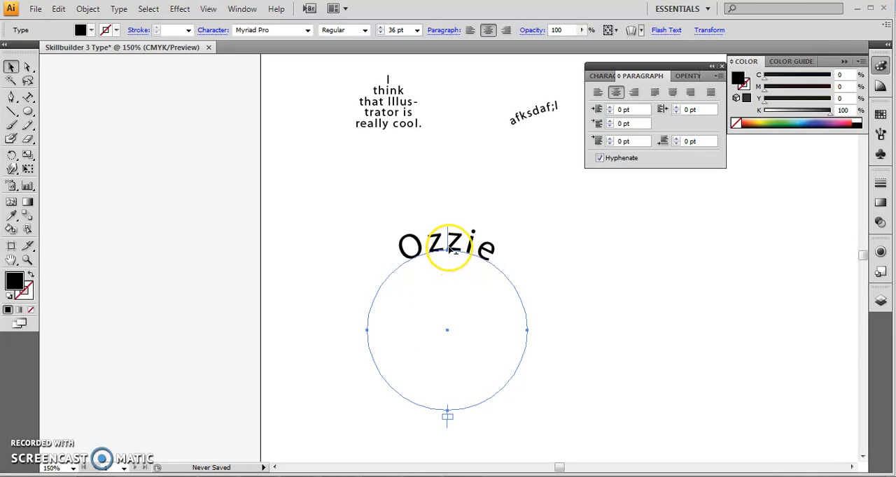
# Step: Flip the type to the inside of the circle and slide it to the bottom of the circle
pyautogui.click(450, 248)
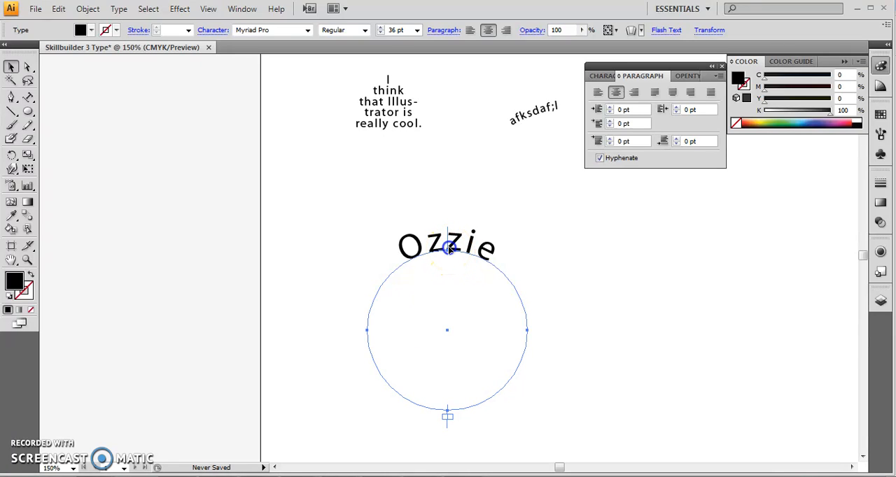
pyautogui.moveTo(450, 249); pyautogui.dragTo(450, 266)
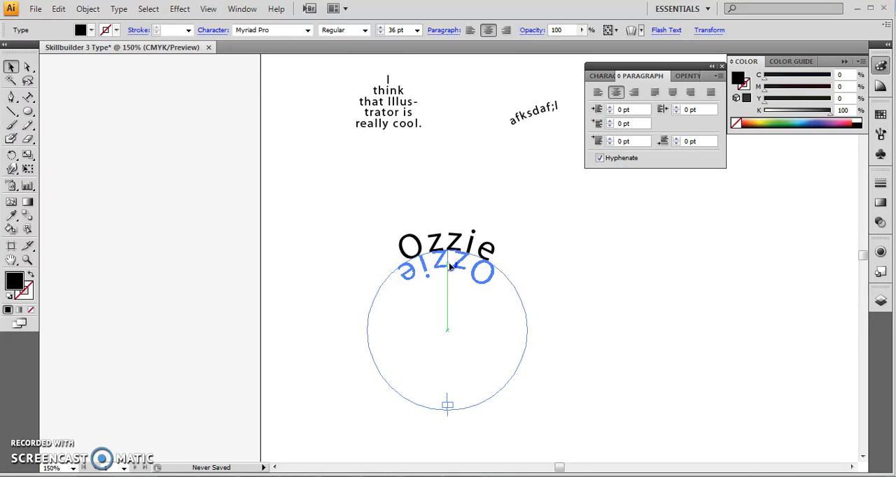
pyautogui.moveTo(450, 265); pyautogui.dragTo(455, 402)
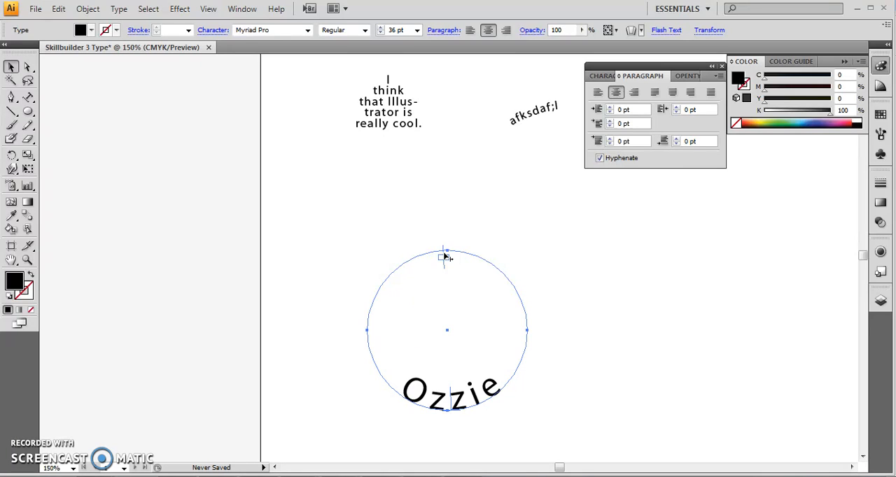
# Step: Move the bracket at the top around the circle and back, and show the bounding box again
pyautogui.moveTo(445, 255); pyautogui.dragTo(385, 321)
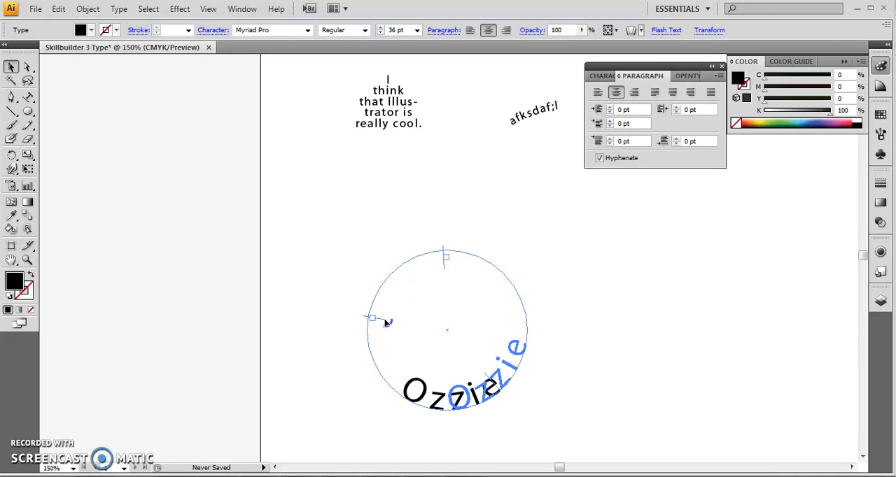
pyautogui.moveTo(387, 323); pyautogui.dragTo(444, 290)
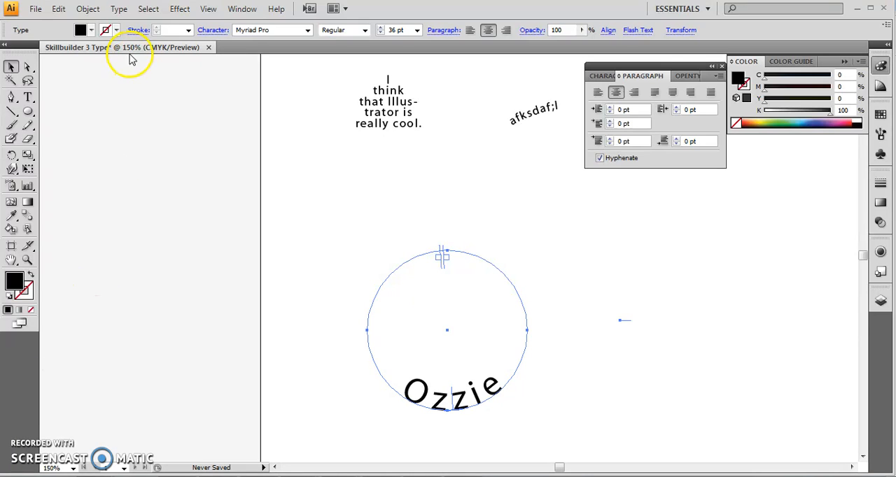
pyautogui.click(210, 8)
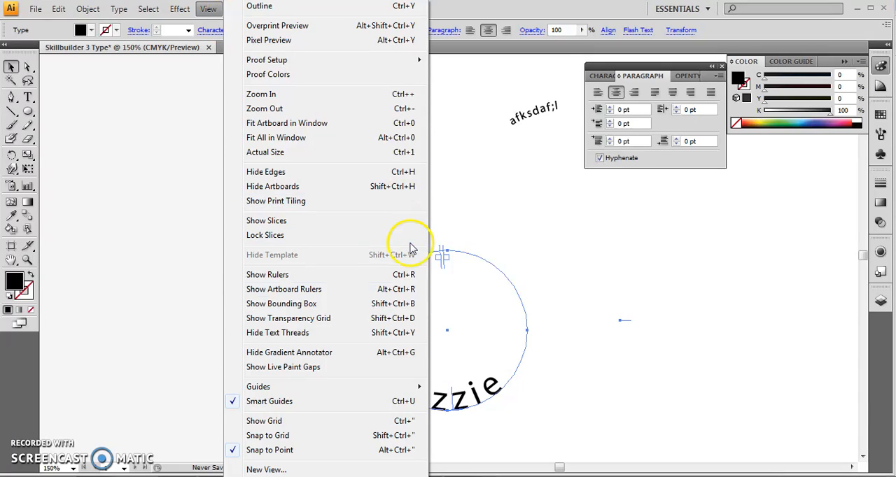
pyautogui.click(259, 305)
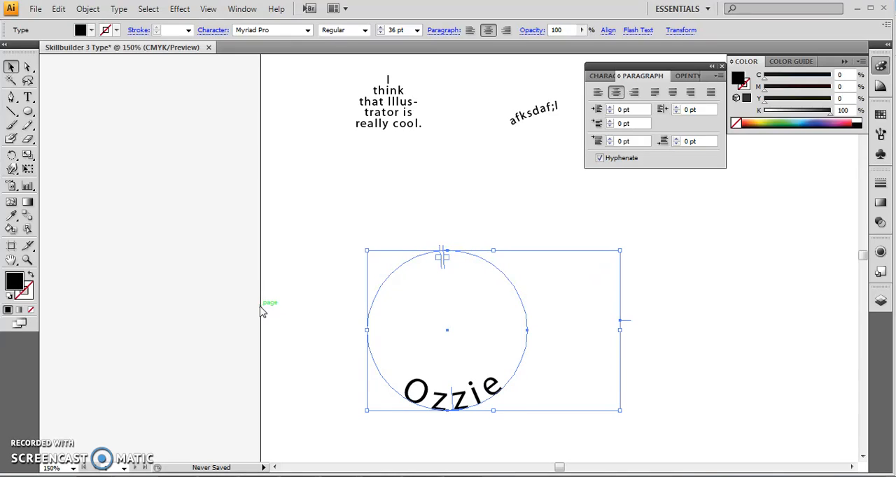
# Step: Add a surname as centred point type in the empty area above the circle's text, and set its font size to 60 pt
pyautogui.click(28, 97)
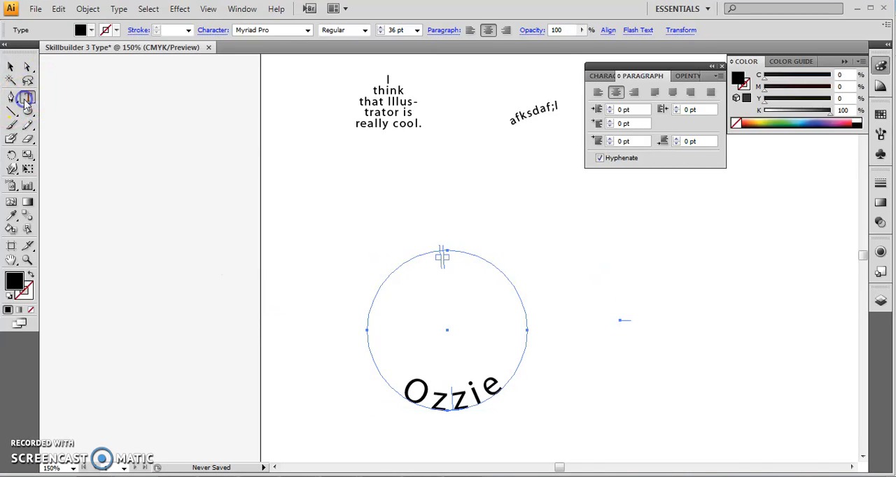
pyautogui.click(583, 255)
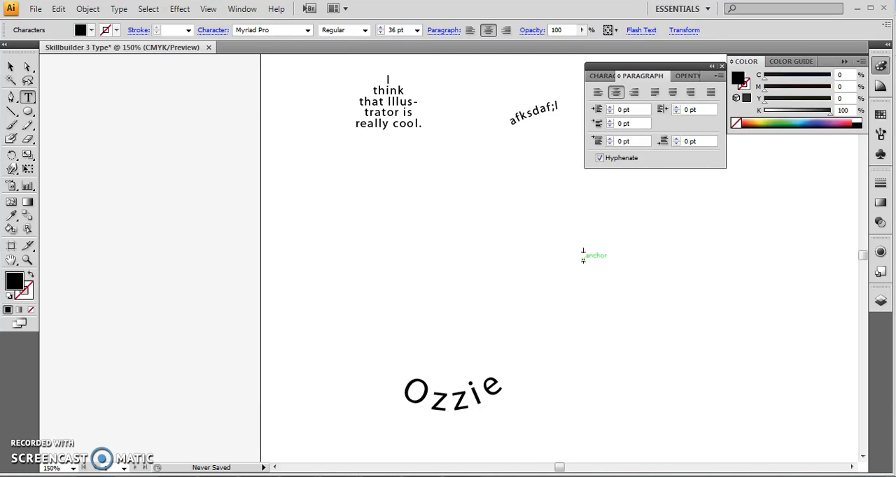
pyautogui.write('Raskin')
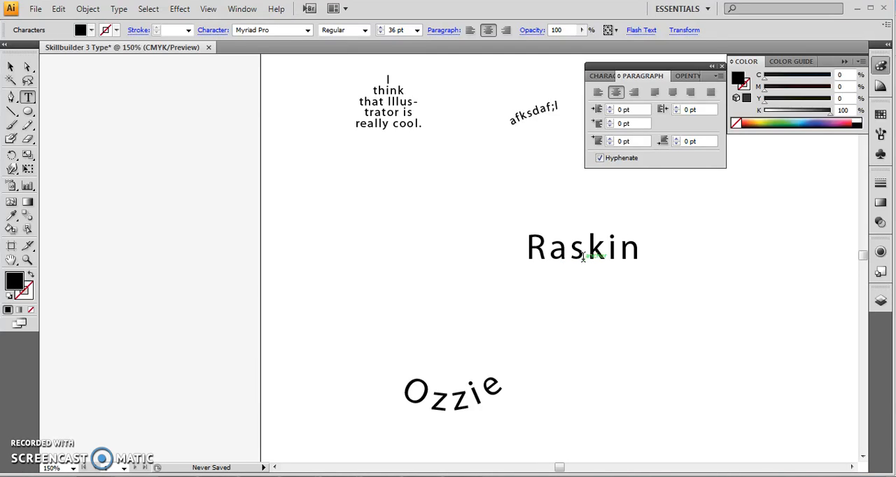
pyautogui.click(604, 77)
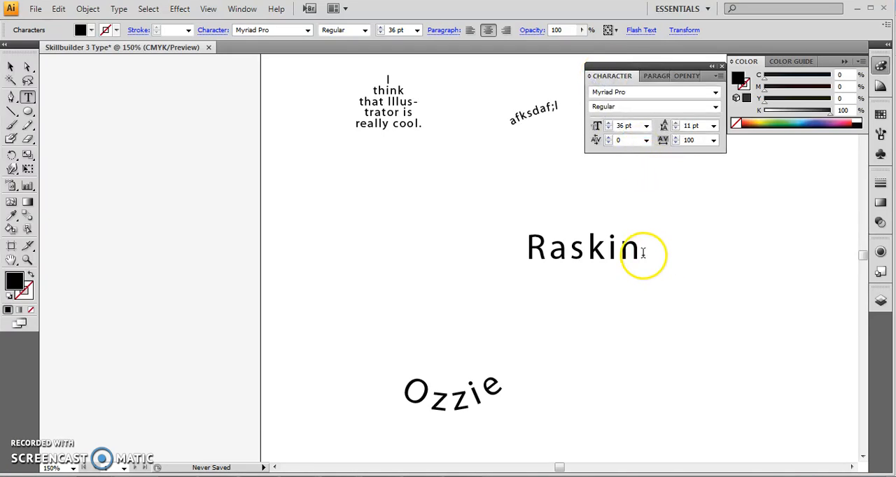
pyautogui.moveTo(636, 253); pyautogui.dragTo(523, 257)
pyautogui.click(646, 125)
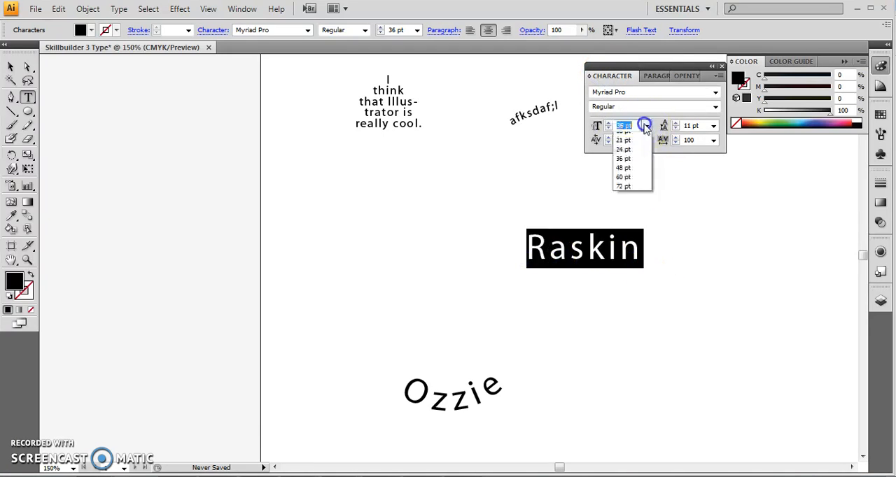
pyautogui.click(625, 276)
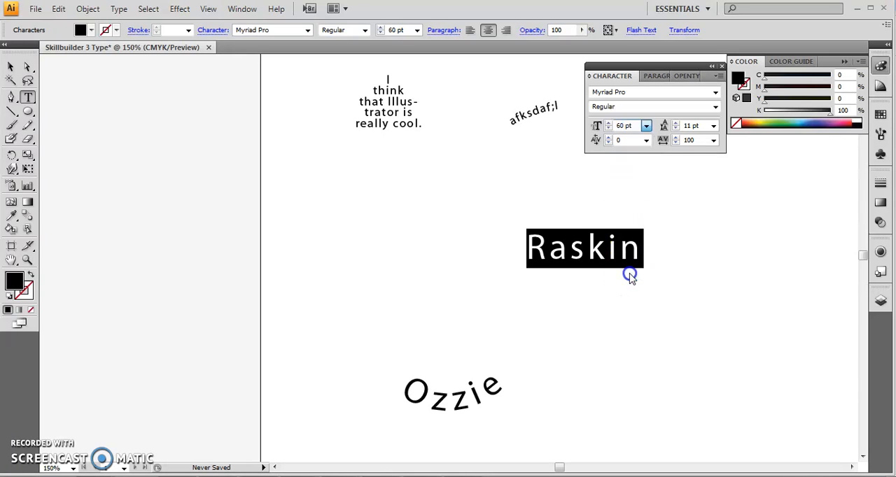
# Step: Try the Niagara Engraved, Nirmala UI, Palatino Linotype and Segoe UI fonts on the surname
pyautogui.click(715, 92)
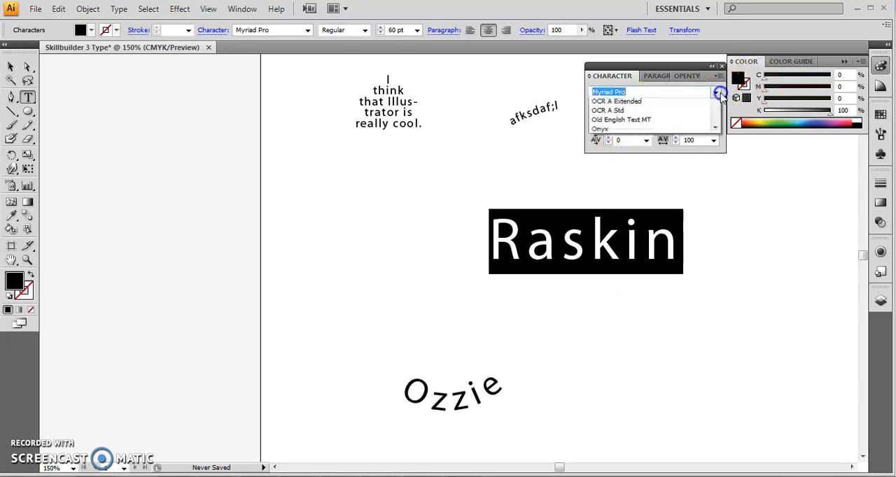
pyautogui.click(662, 114)
pyautogui.click(714, 92)
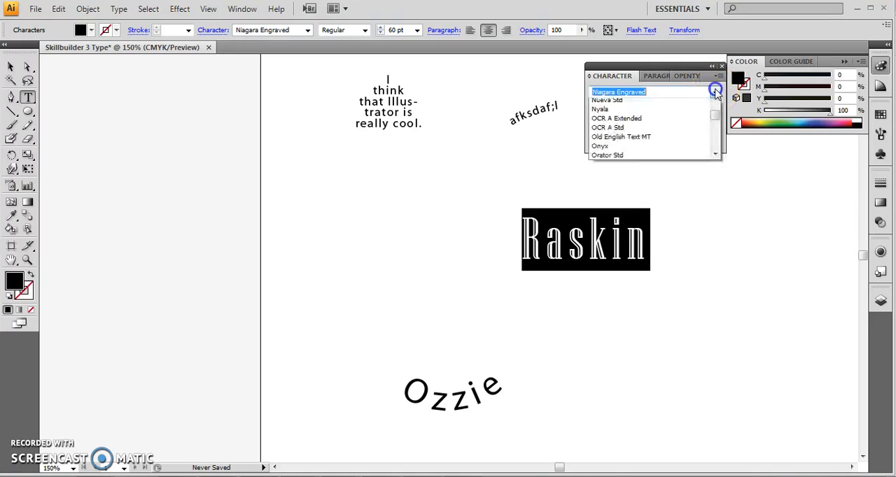
pyautogui.click(692, 124)
pyautogui.click(715, 92)
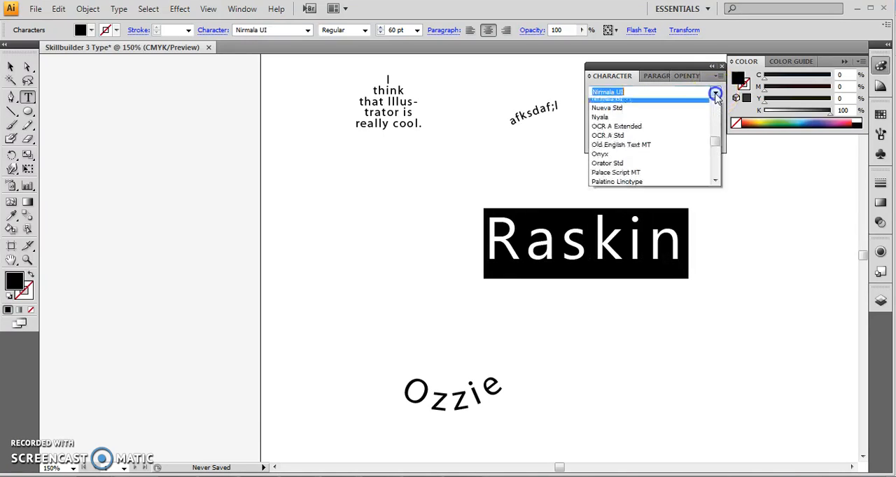
pyautogui.click(677, 186)
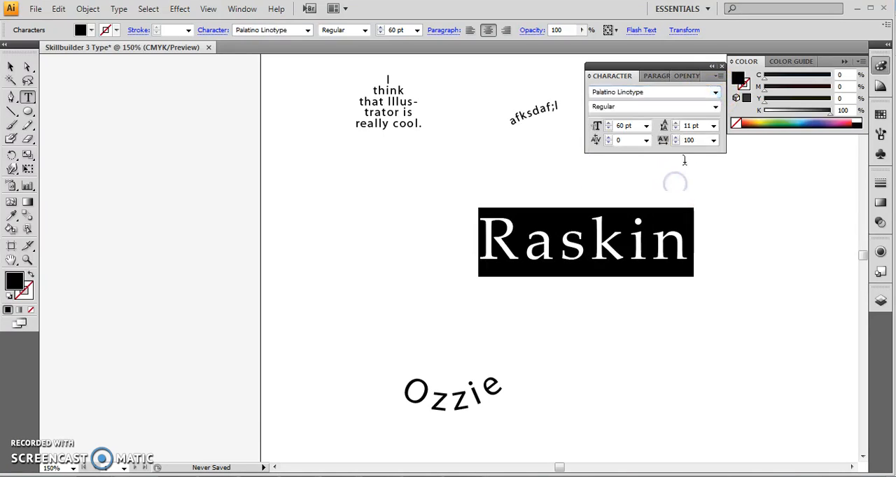
pyautogui.click(715, 91)
pyautogui.scroll(-5, 670, 152)
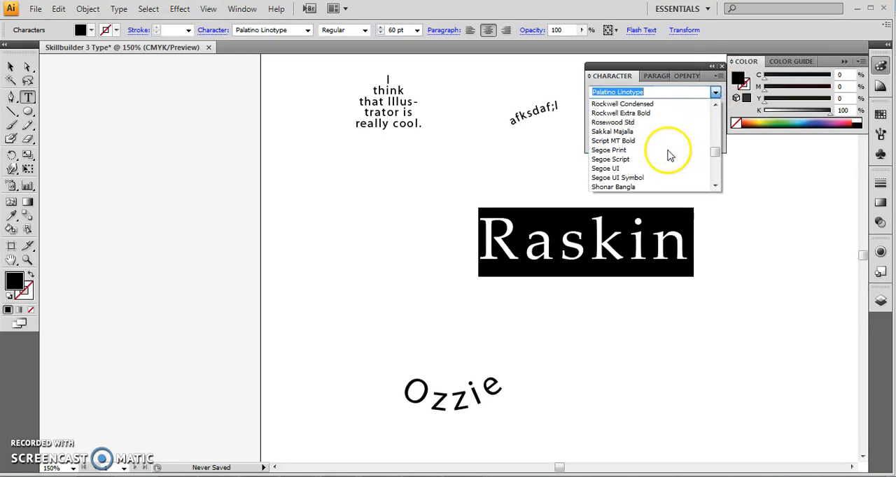
pyautogui.click(658, 171)
# Step: Set the surname's font to Stencil
pyautogui.click(715, 92)
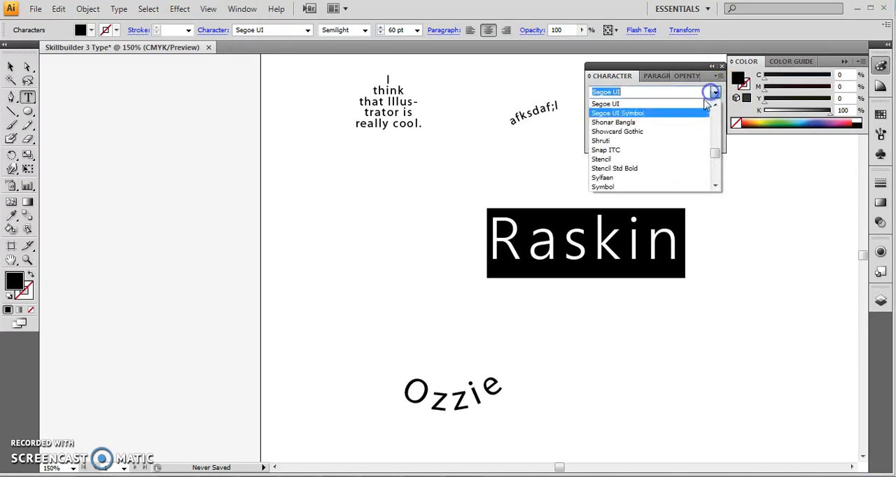
pyautogui.click(650, 163)
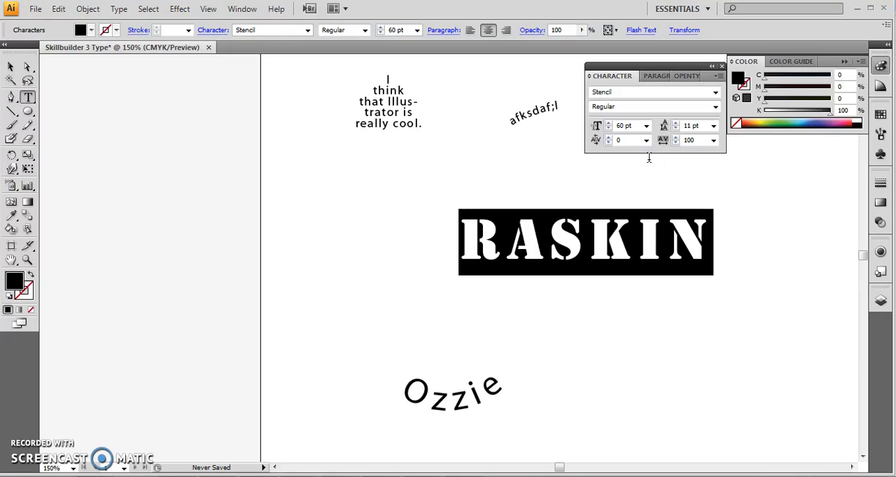
pyautogui.click(541, 180)
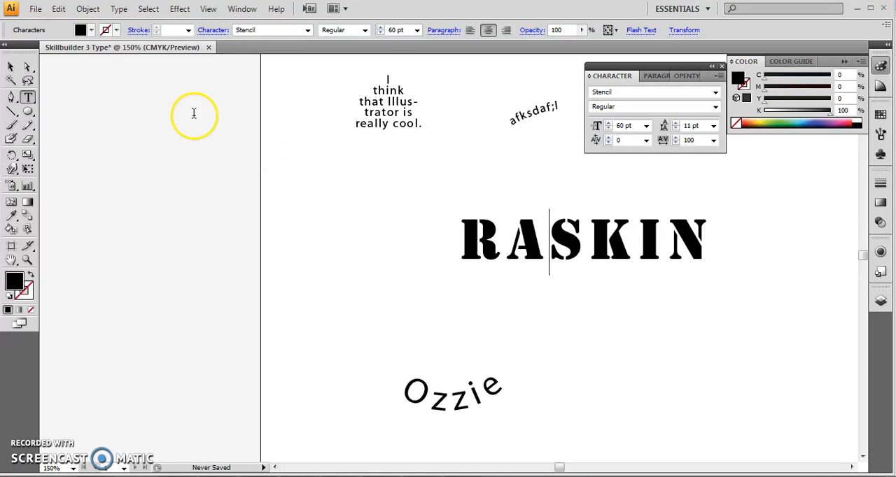
# Step: Convert the surname's type object to outlines and leave the outlined group selected
pyautogui.click(11, 66)
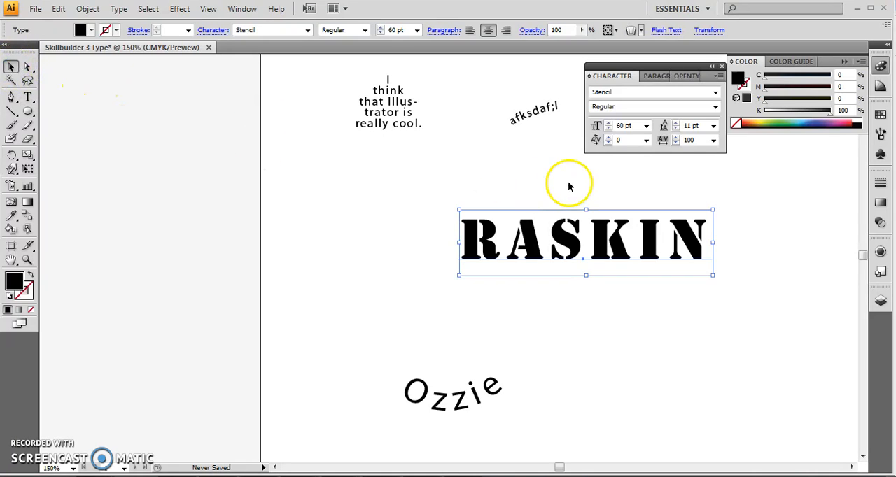
pyautogui.click(565, 210)
pyautogui.click(563, 231)
pyautogui.click(115, 11)
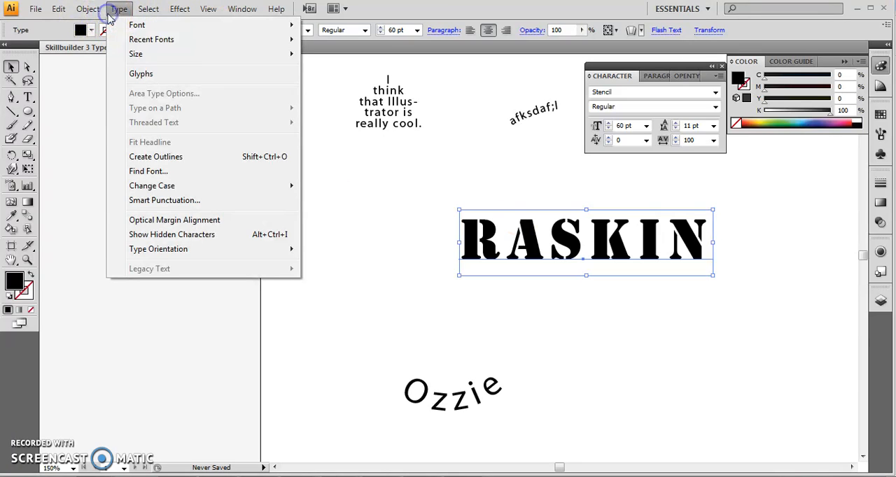
pyautogui.click(168, 159)
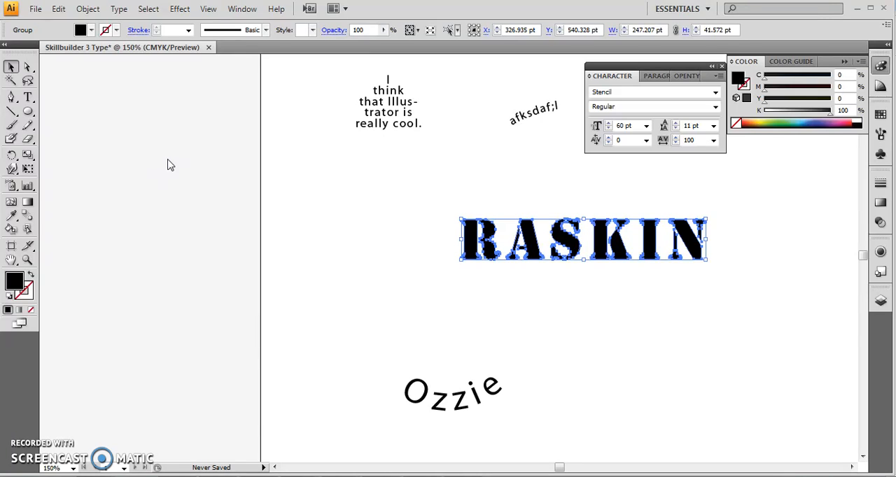
pyautogui.moveTo(585, 256); pyautogui.dragTo(563, 260)
pyautogui.click(630, 300)
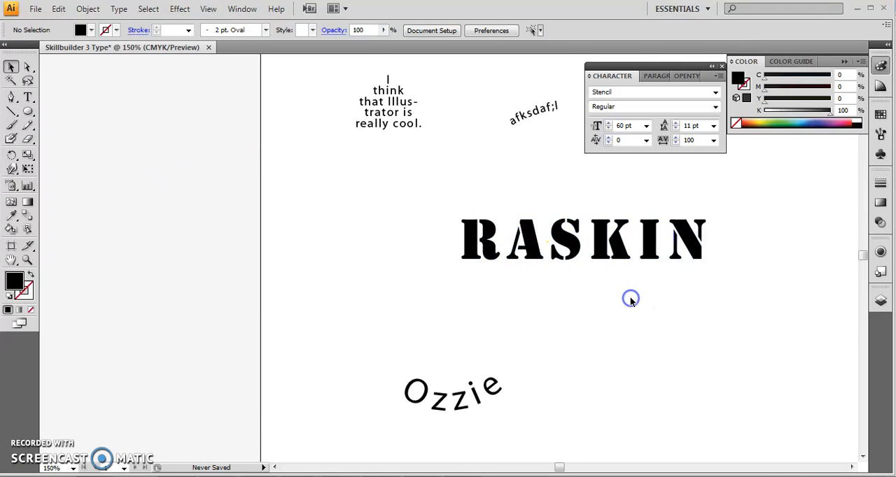
pyautogui.click(536, 258)
pyautogui.moveTo(496, 259); pyautogui.dragTo(474, 261)
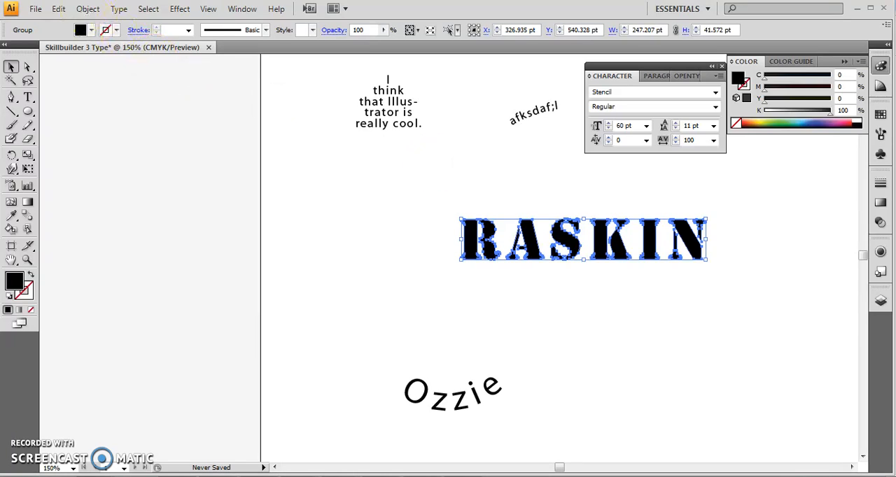
# Step: Ungroup the outlined surname into separate letters and clear the selection
pyautogui.click(88, 10)
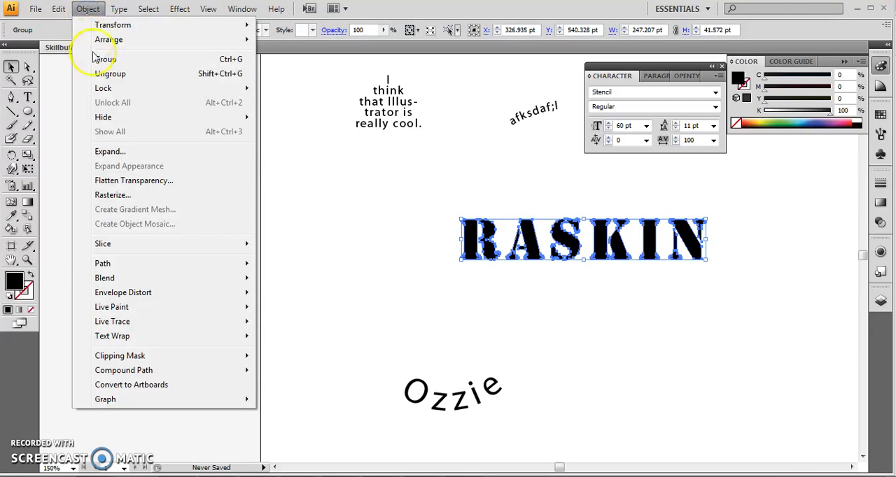
pyautogui.click(105, 74)
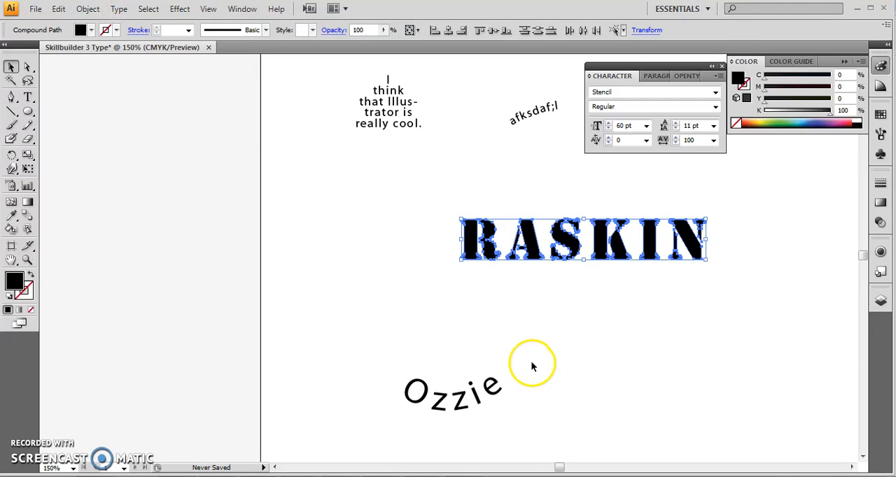
pyautogui.click(534, 366)
# Step: Stretch only the outlined letter R upward to about 71 pt tall, keeping its base and width in place
pyautogui.click(483, 254)
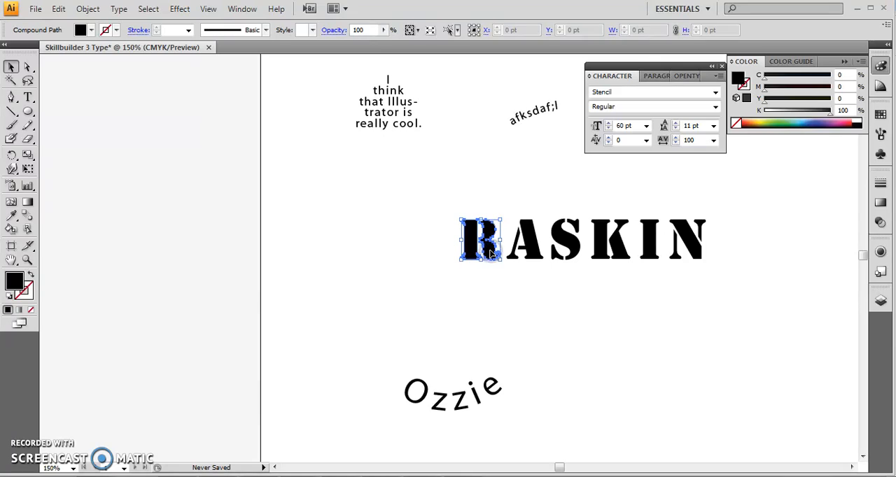
pyautogui.moveTo(482, 253); pyautogui.dragTo(459, 260)
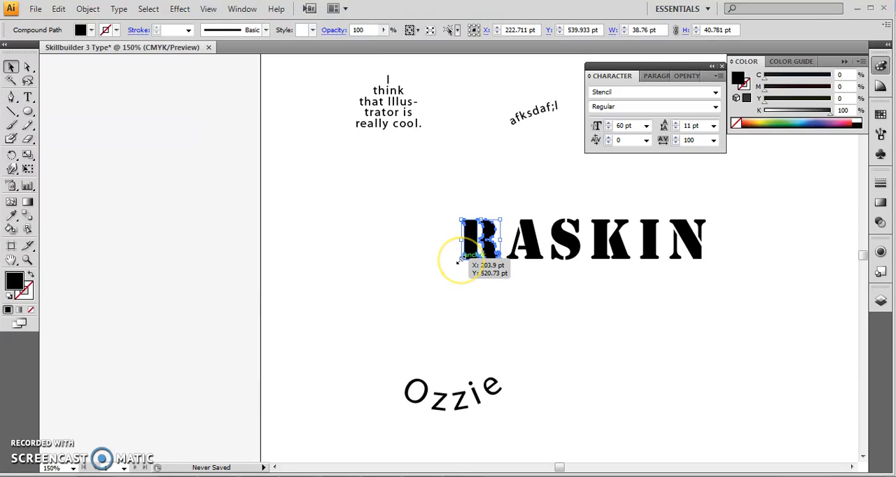
pyautogui.moveTo(480, 222); pyautogui.dragTo(481, 188)
pyautogui.click(740, 309)
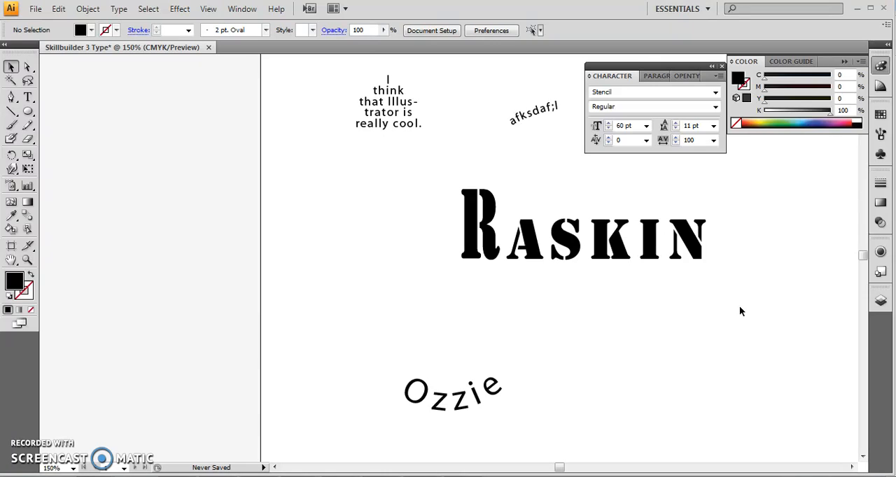
# Step: Try reshaping the R by moving the single anchor point at the tip of its leg upward, and undo the move
pyautogui.hotkey('ctrl', '+')
pyautogui.hotkey('ctrl', '+')
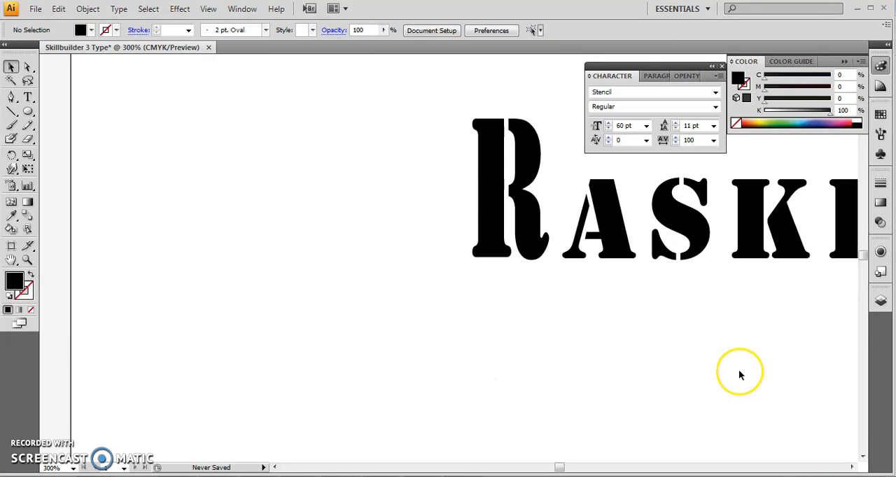
pyautogui.moveTo(556, 468); pyautogui.dragTo(561, 468)
pyautogui.click(233, 137)
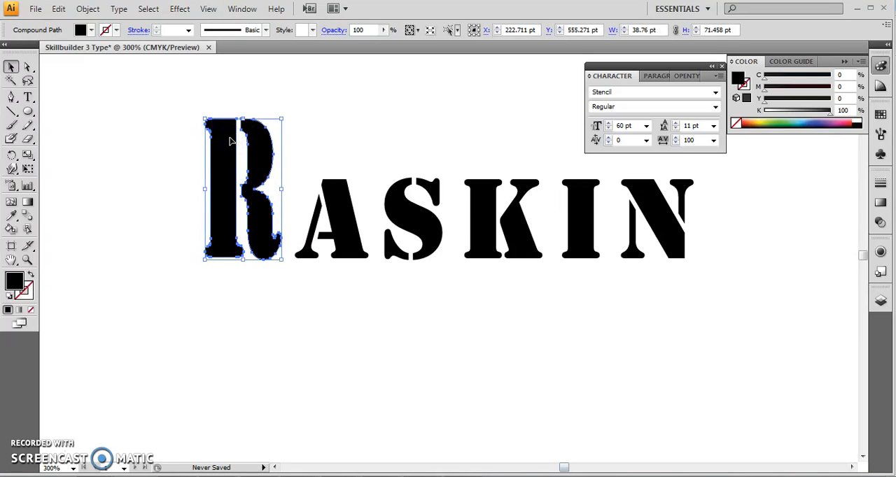
pyautogui.click(26, 67)
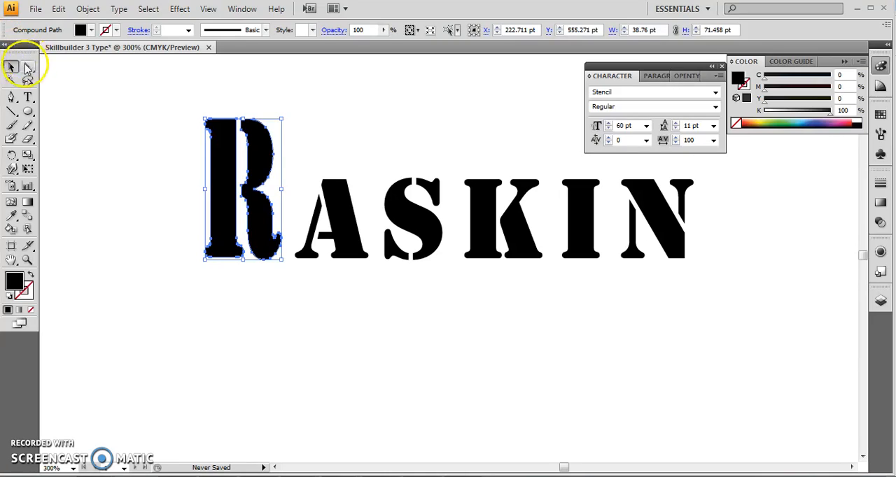
pyautogui.click(279, 239)
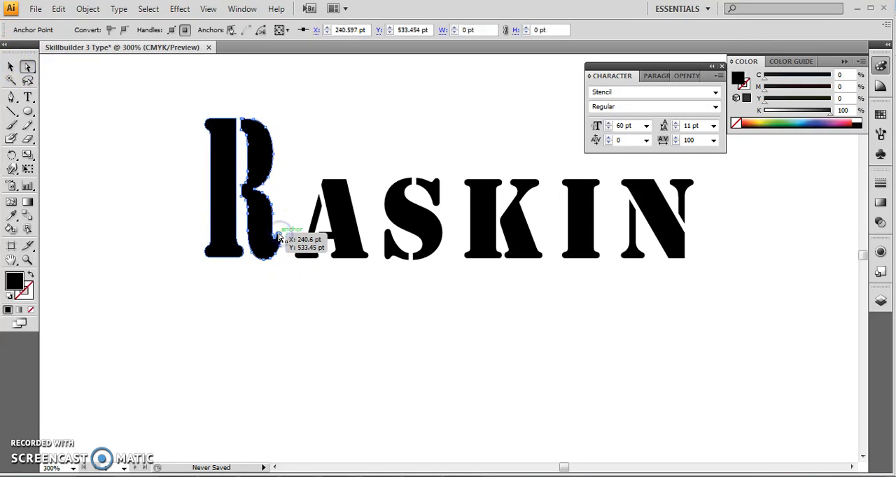
pyautogui.moveTo(278, 238); pyautogui.dragTo(285, 201)
pyautogui.hotkey('ctrl', 'z')
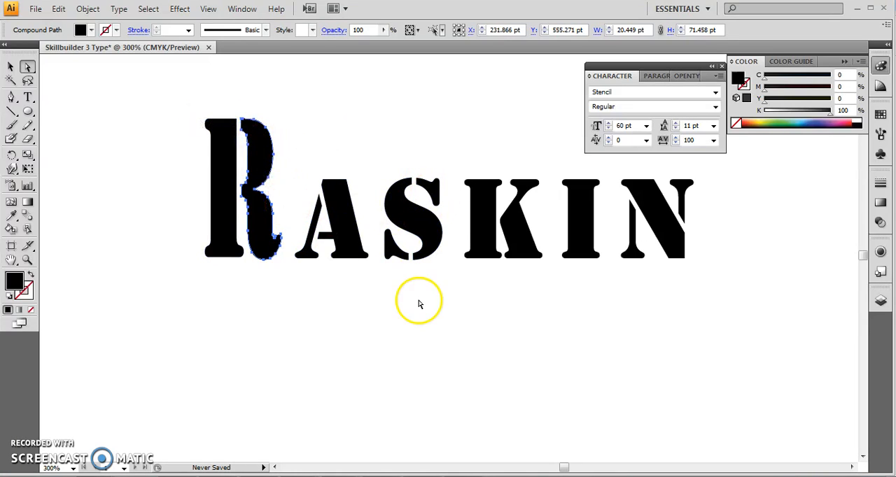
# Step: Select the two top anchor points of the outlined A and move them up about 17 pt and slightly to the right
pyautogui.click(350, 253)
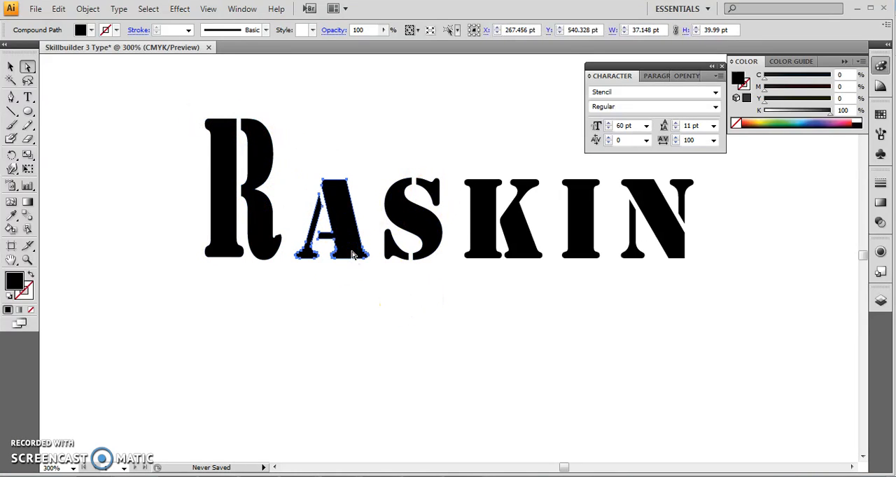
pyautogui.click(347, 181)
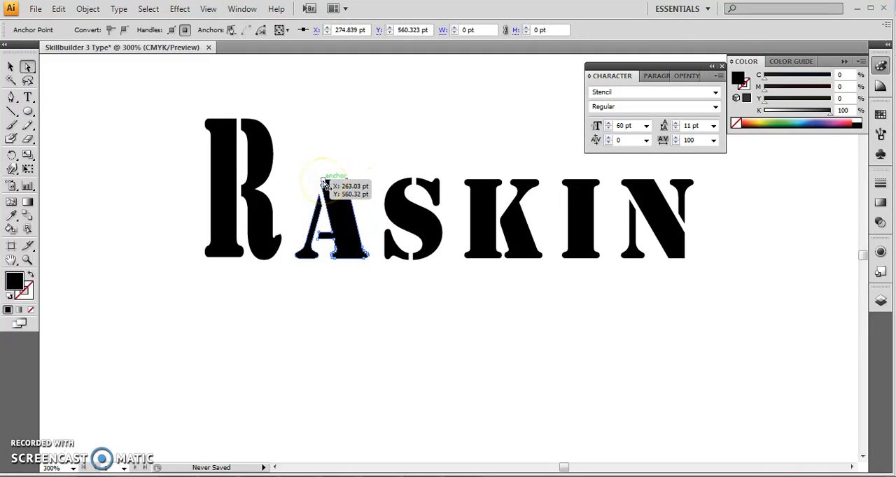
pyautogui.keyDown('shift'); pyautogui.click(323, 181); pyautogui.keyUp('shift')
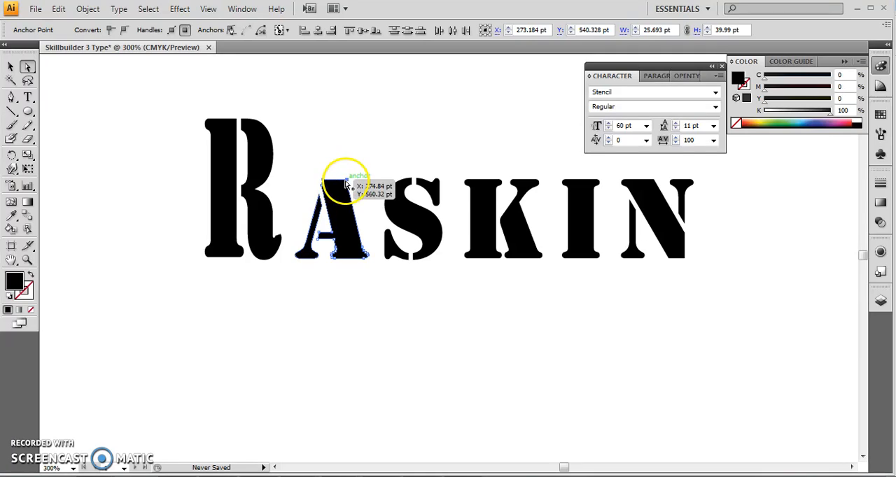
pyautogui.moveTo(348, 183); pyautogui.dragTo(354, 147)
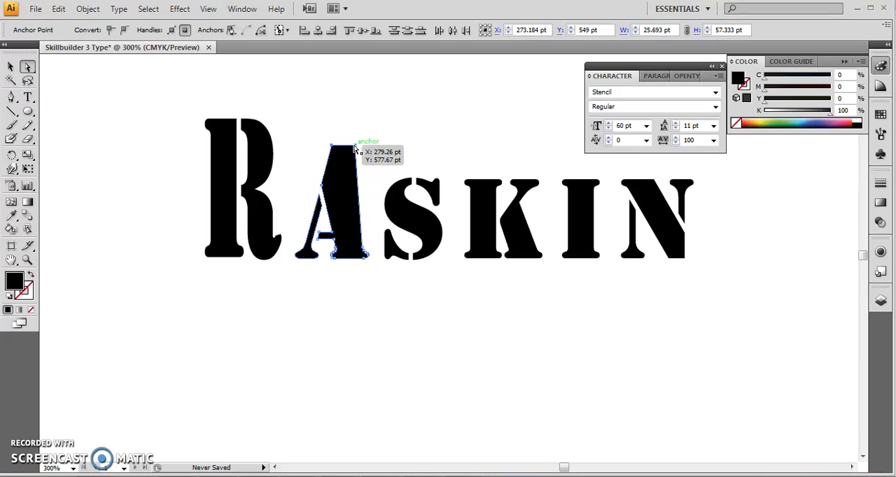
# Step: Round the top of the outlined A by converting its top corner anchor points into smooth points with the Convert Anchor Point tool
pyautogui.click(354, 147)
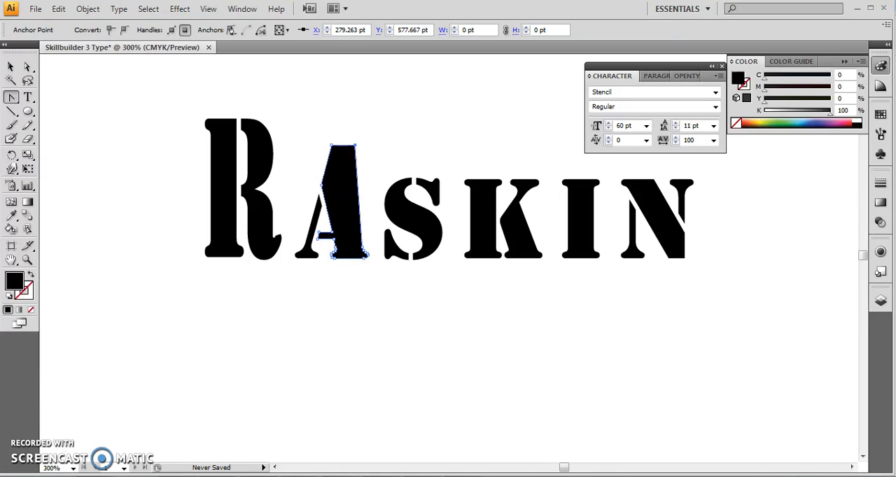
pyautogui.moveTo(11, 98); pyautogui.dragTo(40, 142)
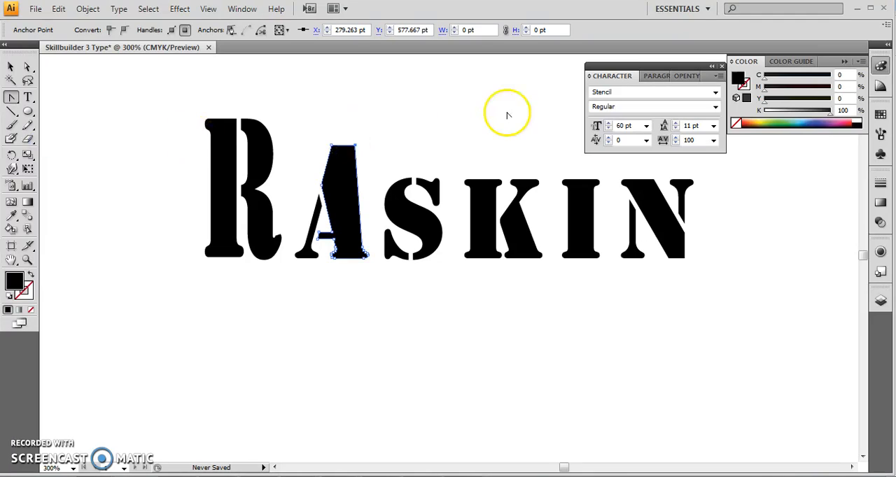
pyautogui.rightClick(358, 146)
pyautogui.rightClick(353, 145)
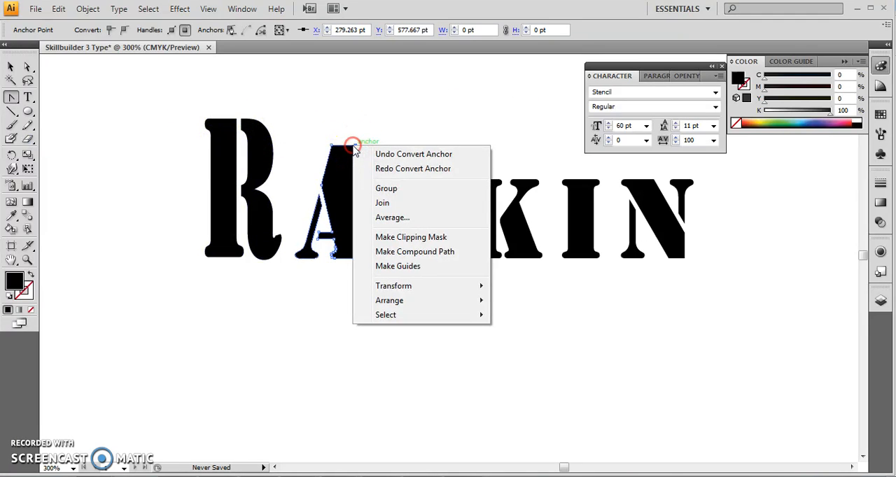
pyautogui.click(353, 144)
pyautogui.click(356, 146)
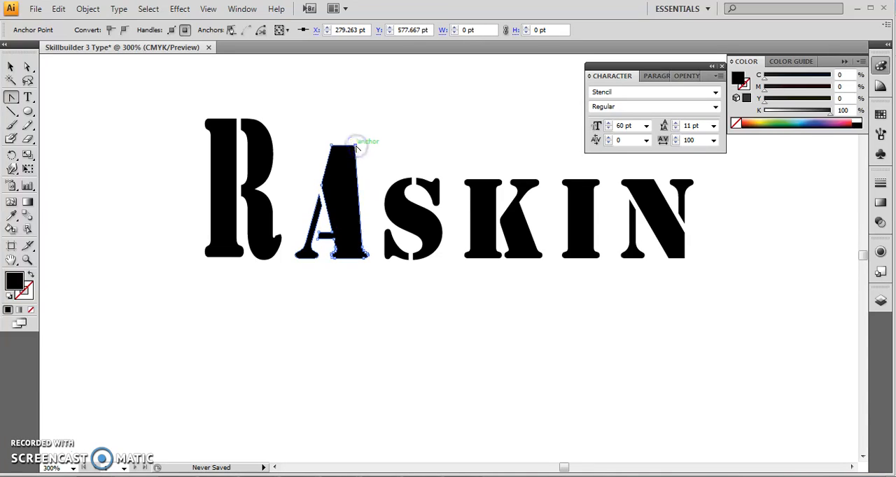
pyautogui.moveTo(357, 146); pyautogui.dragTo(373, 156)
pyautogui.moveTo(371, 156); pyautogui.dragTo(369, 158)
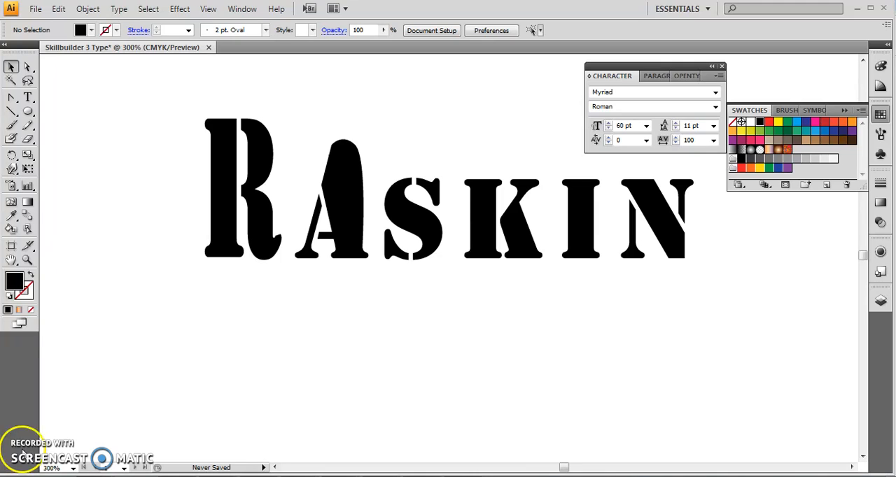
# Step: Add a lowercase "a" as 60 pt Myriad Roman point type below the R and select it as an object
pyautogui.click(28, 97)
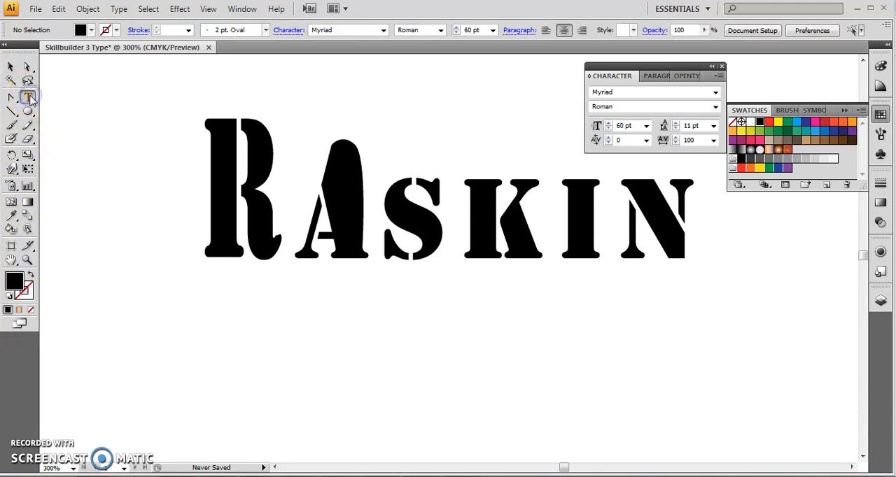
pyautogui.click(277, 371)
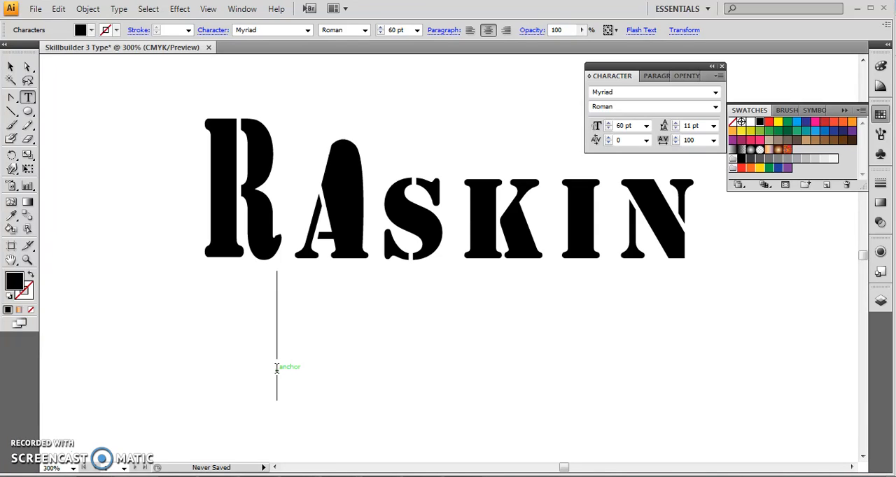
pyautogui.write('a')
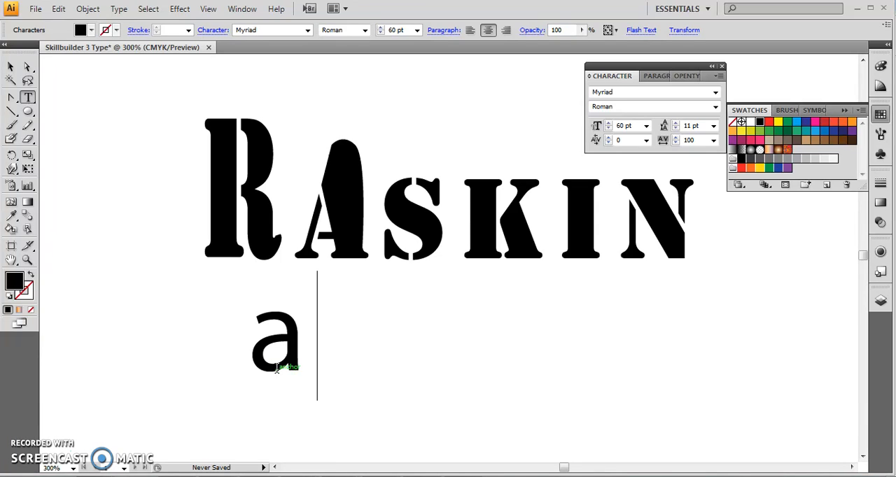
pyautogui.click(10, 66)
pyautogui.click(292, 341)
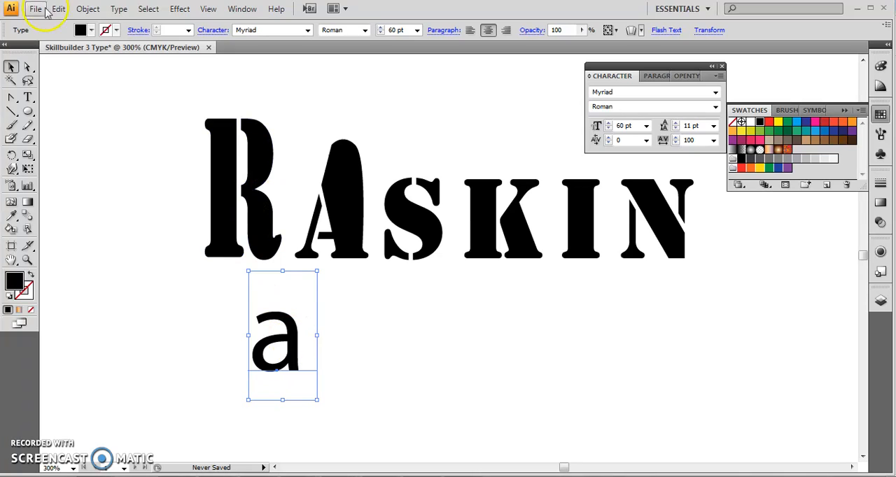
# Step: Convert the lowercase "a" type object to outlines
pyautogui.click(87, 8)
pyautogui.click(110, 11)
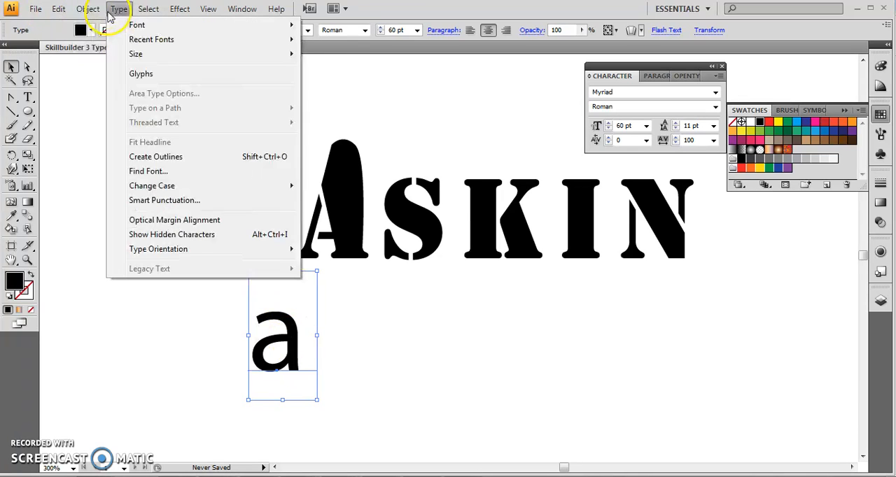
pyautogui.click(89, 9)
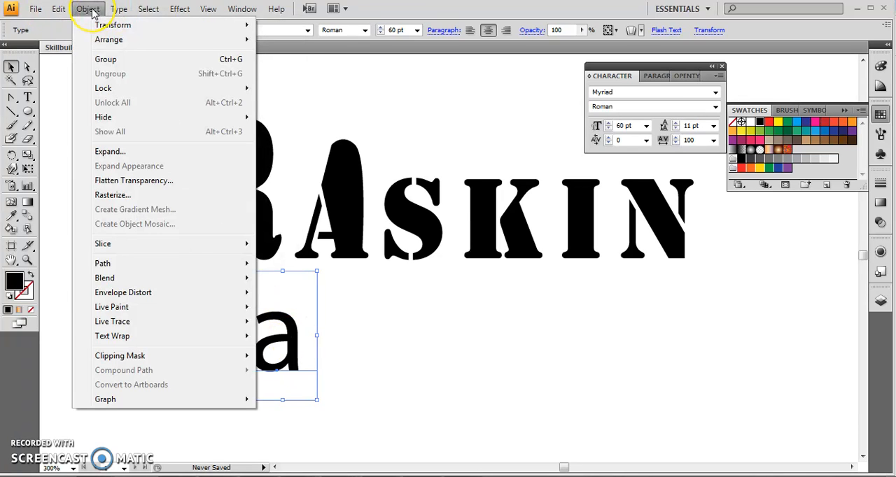
pyautogui.click(120, 12)
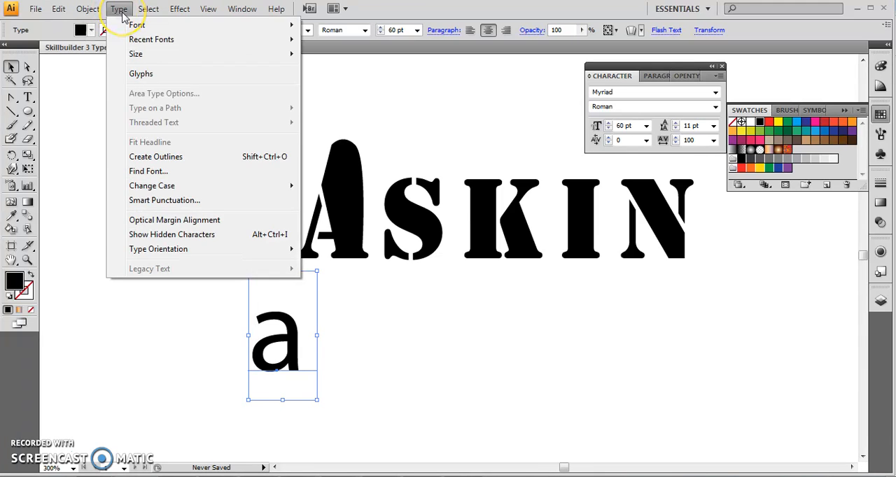
pyautogui.click(150, 158)
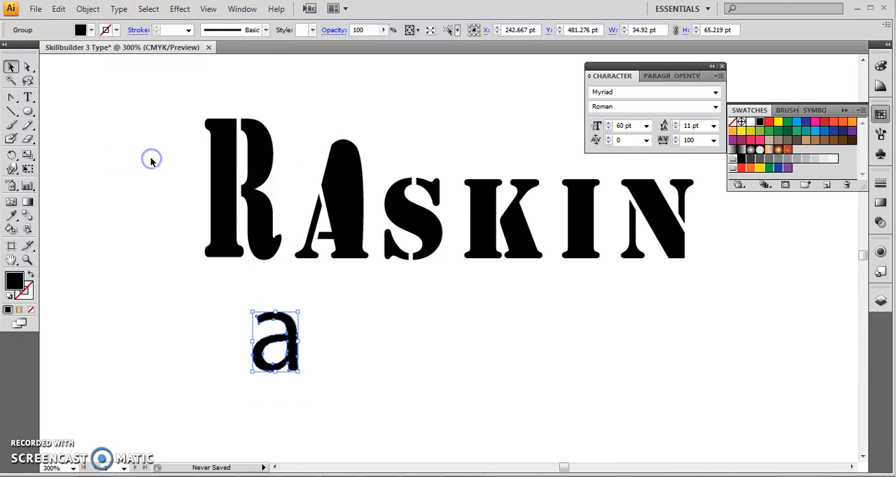
# Step: Examine the outer and inner paths of the outlined lowercase "a" up close with the Direct Selection tool
pyautogui.hotkey('ctrl', '+')
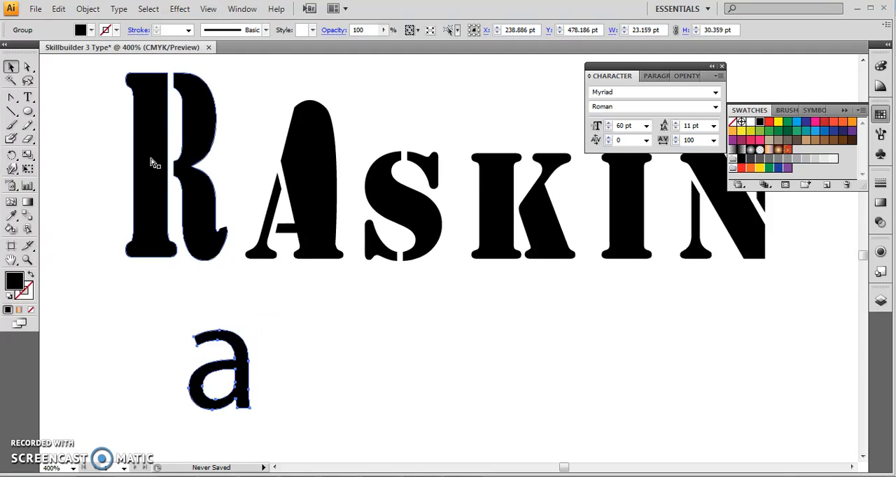
pyautogui.hotkey('ctrl', '+')
pyautogui.moveTo(564, 467)
pyautogui.mouseDown()
pyautogui.moveTo(520, 469)
pyautogui.moveTo(569, 471)
pyautogui.moveTo(560, 466)
pyautogui.mouseUp()
pyautogui.scroll(-2, 618, 414)
pyautogui.scroll(-2, 618, 415)
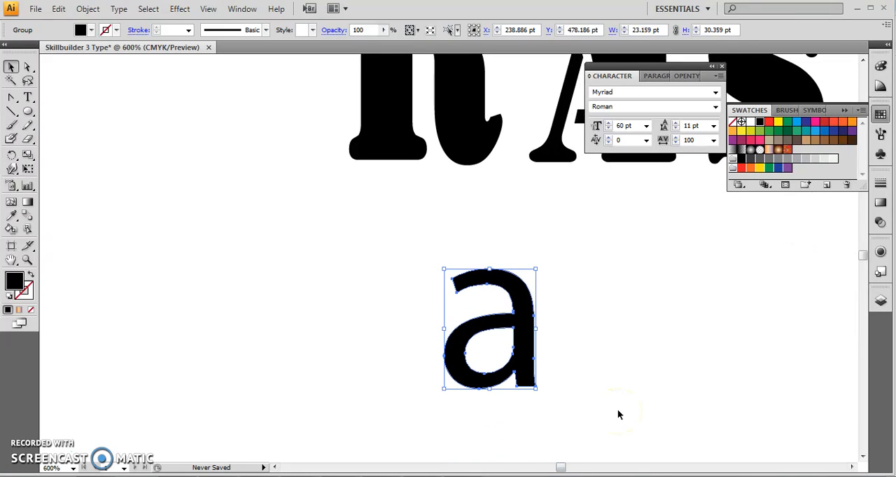
pyautogui.click(26, 70)
pyautogui.click(464, 315)
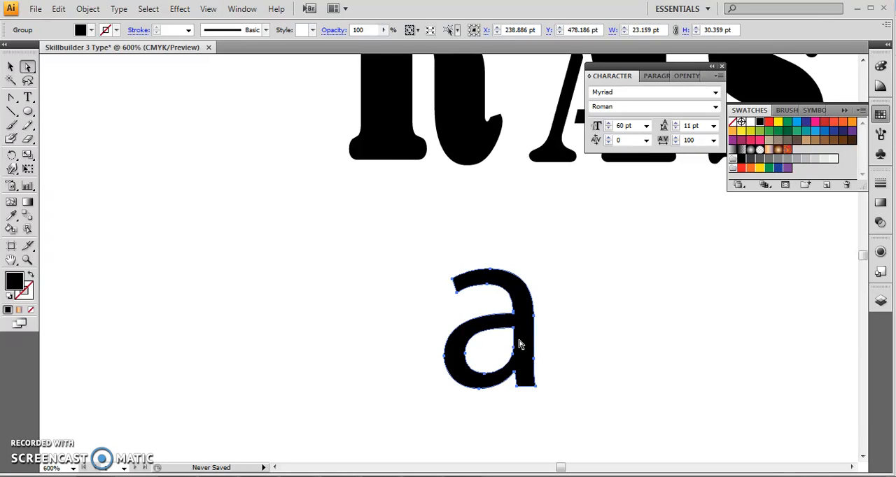
# Step: Release the compound path of the outlined lowercase "a" so its counter becomes a separate filled path
pyautogui.doubleClick(10, 66)
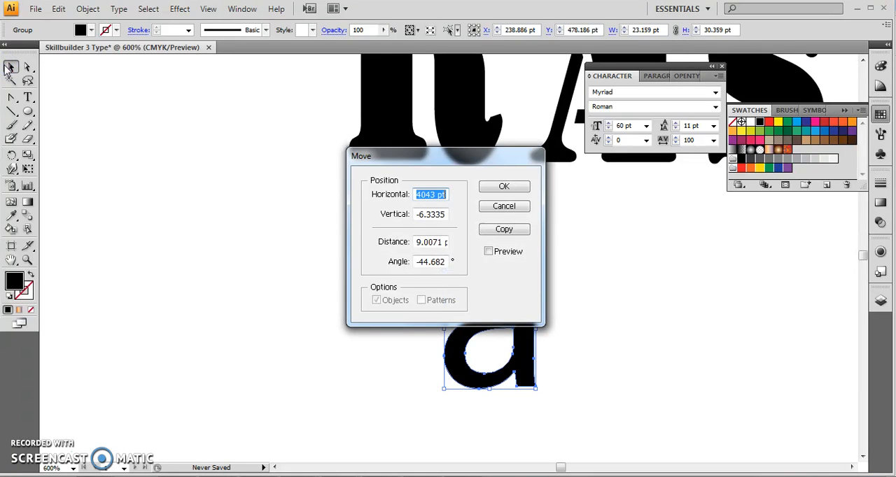
pyautogui.click(504, 186)
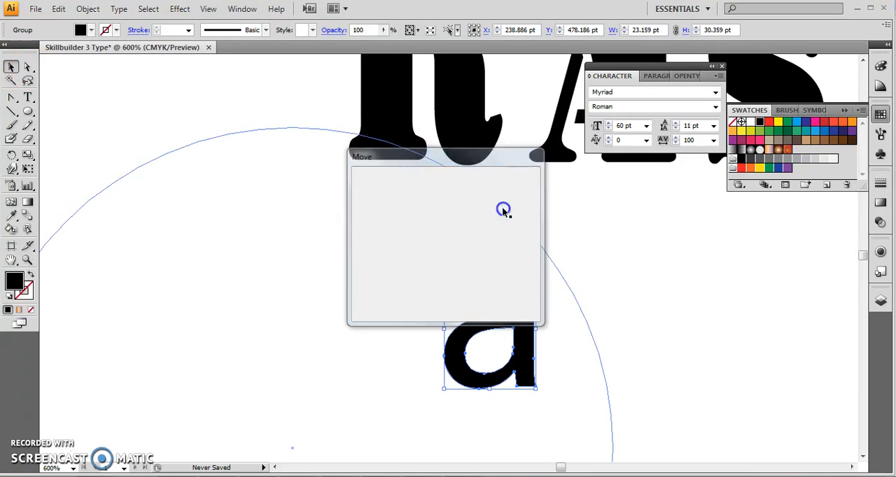
pyautogui.click(518, 359)
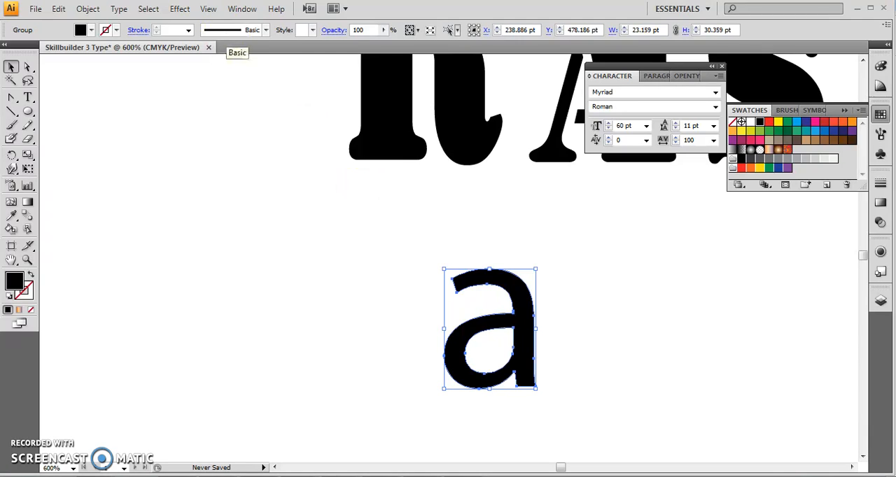
pyautogui.click(87, 8)
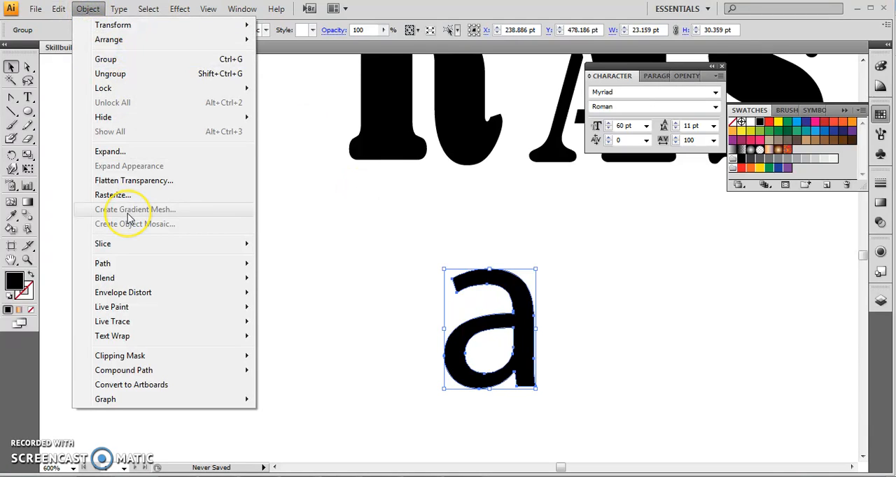
pyautogui.moveTo(142, 376)
pyautogui.click(294, 385)
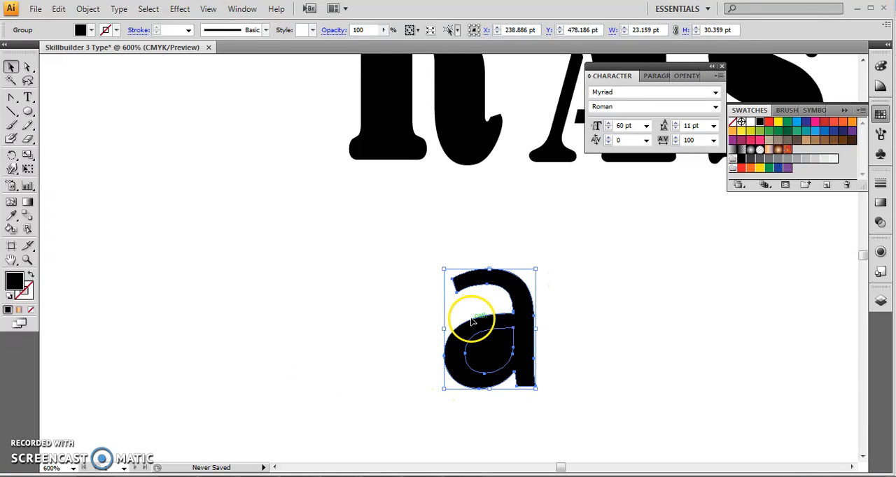
# Step: Deselect the outlined lowercase "a" and select only its inner counter path with the Direct Selection tool
pyautogui.click(27, 66)
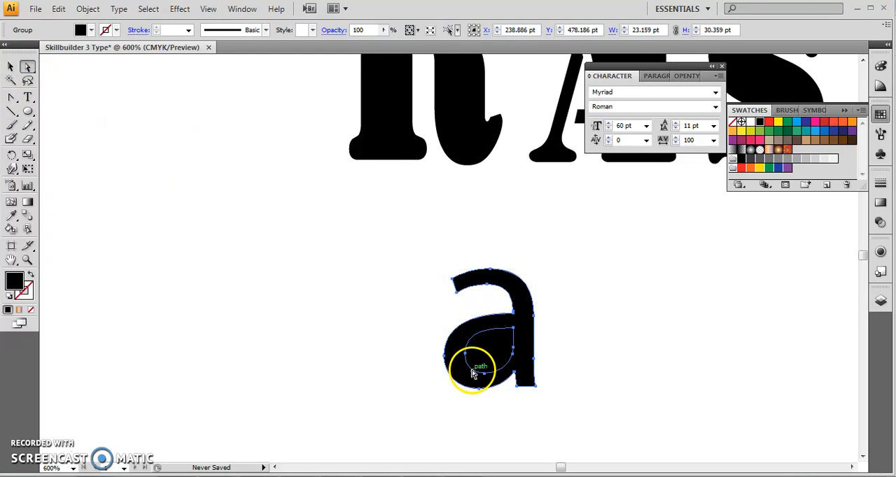
pyautogui.click(609, 374)
pyautogui.click(491, 362)
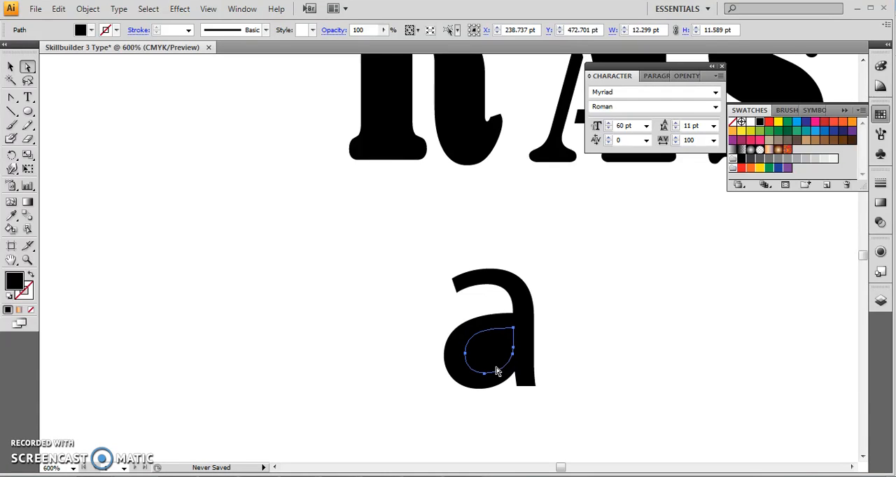
# Step: Try the counter path with no fill and restore its solid black fill
pyautogui.click(32, 288)
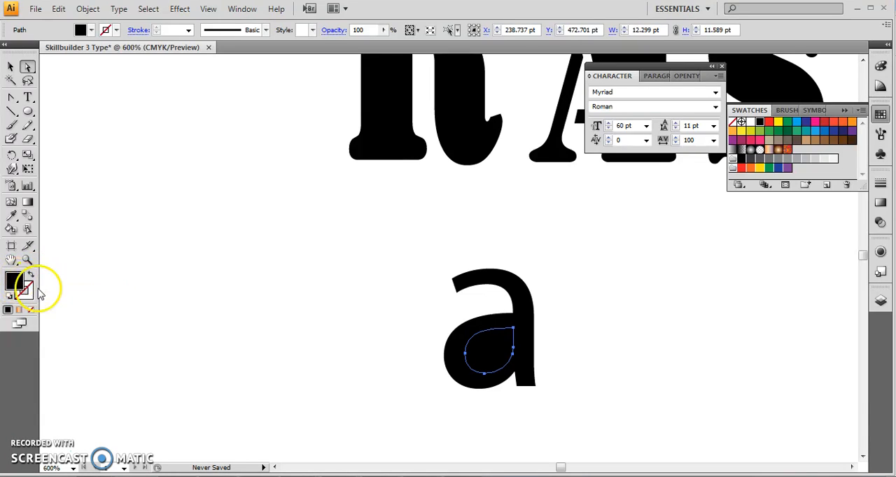
pyautogui.click(21, 283)
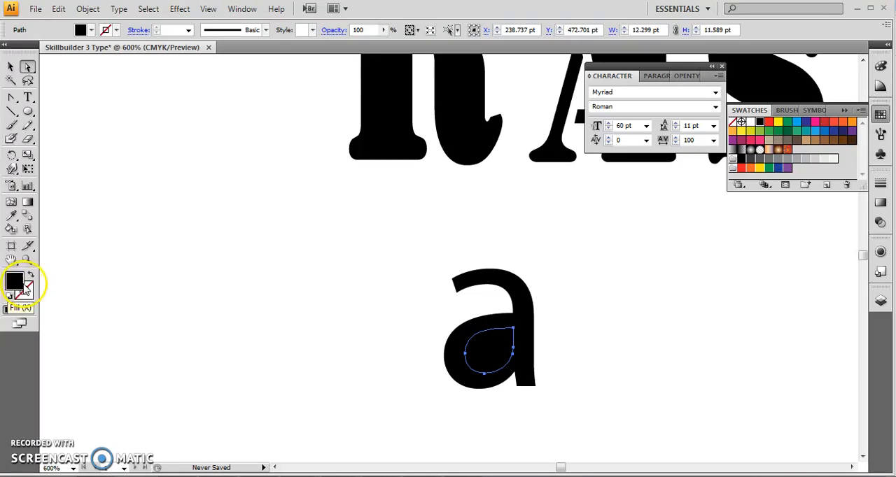
pyautogui.click(31, 275)
pyautogui.click(31, 276)
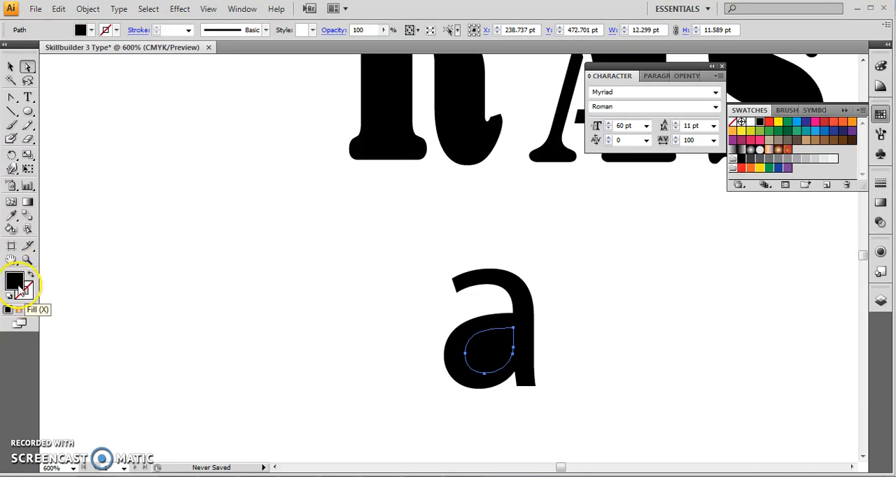
pyautogui.click(31, 312)
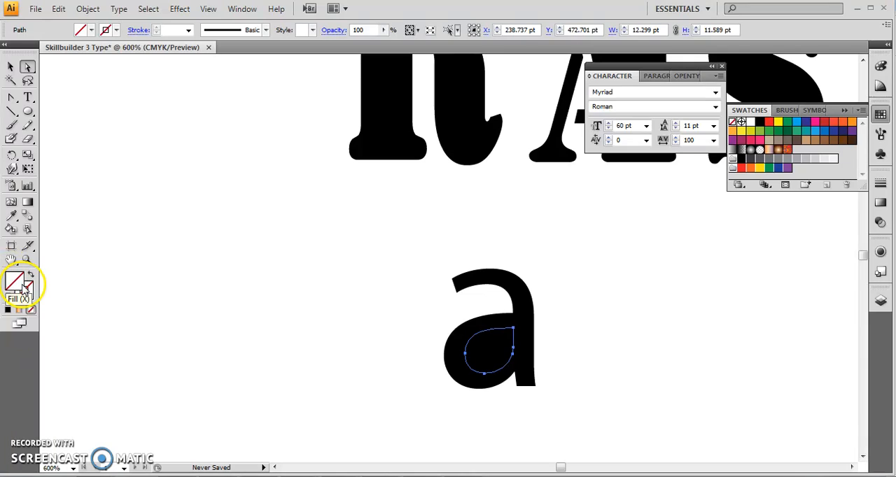
pyautogui.click(8, 310)
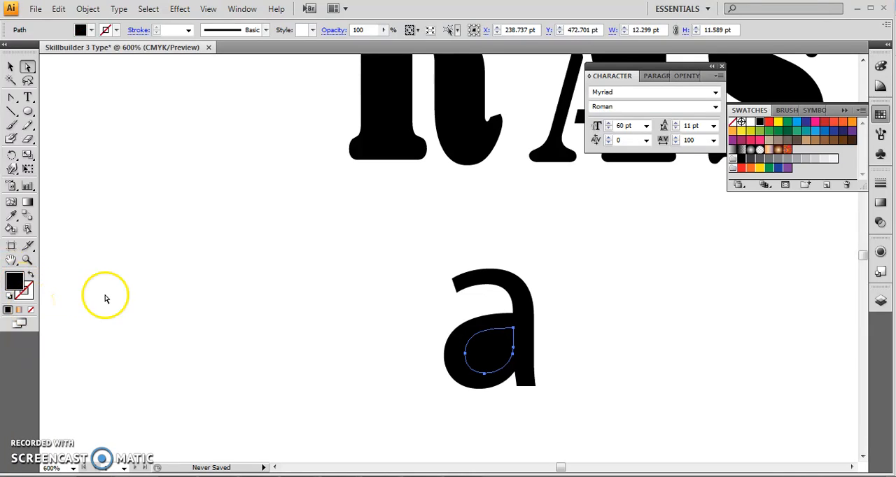
# Step: Try the 5% black gray swatch as the counter path's fill, and set the fill to CMYK Cyan
pyautogui.click(834, 160)
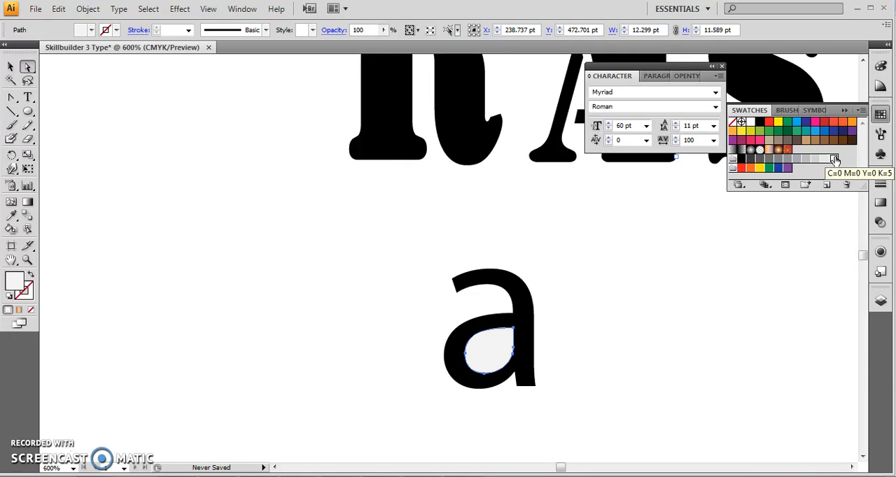
pyautogui.click(796, 124)
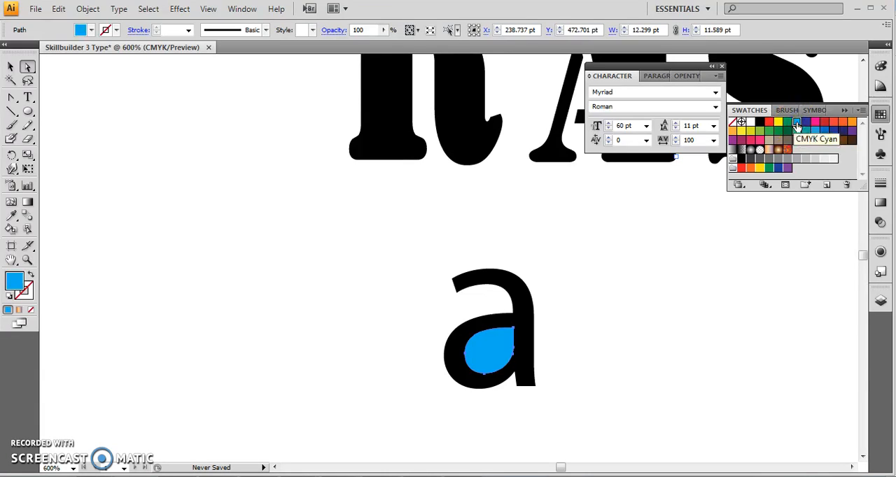
# Step: Make the whole lowercase "a" group a compound path and fill it with an olive green from the CMYK spectrum
pyautogui.click(11, 67)
pyautogui.click(480, 279)
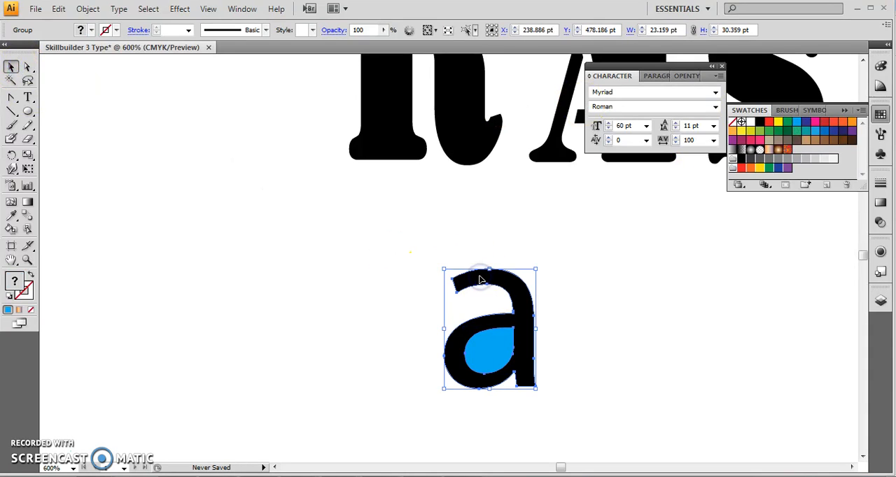
pyautogui.click(87, 8)
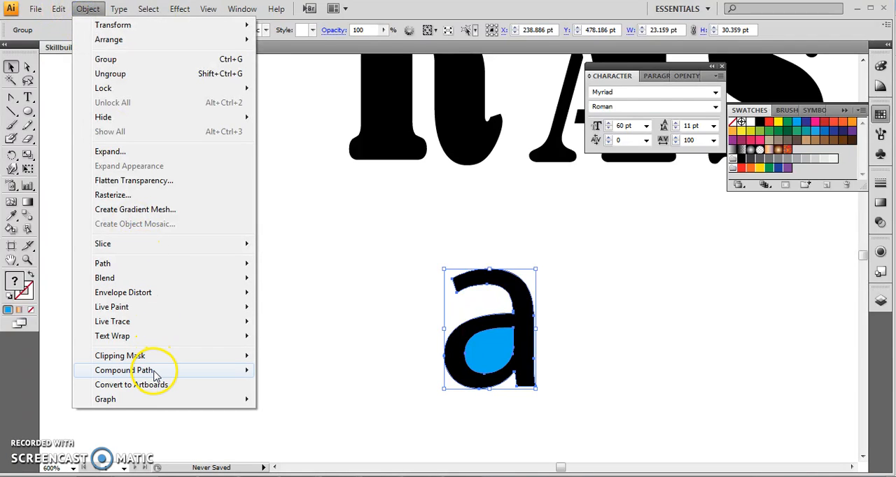
pyautogui.moveTo(210, 370)
pyautogui.click(303, 372)
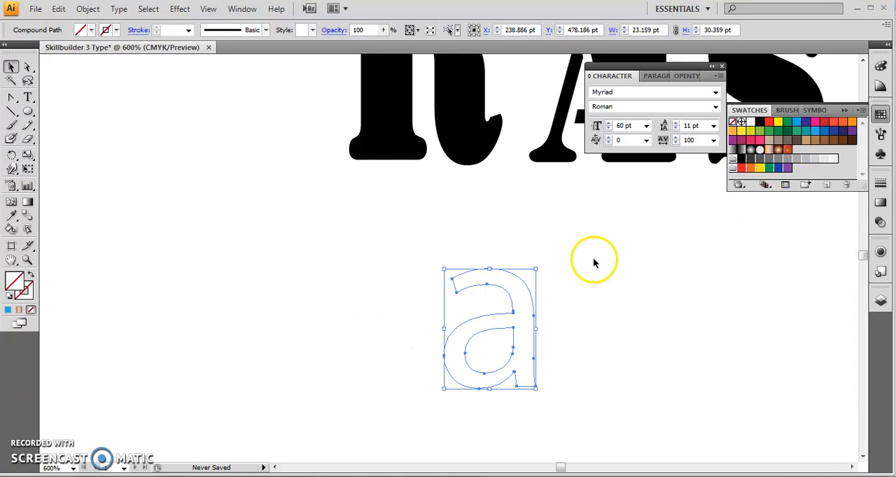
pyautogui.click(11, 282)
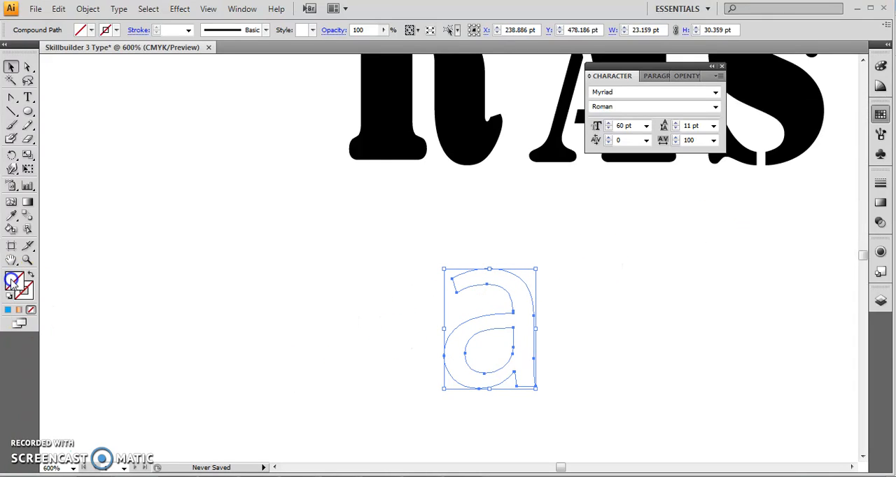
pyautogui.click(768, 122)
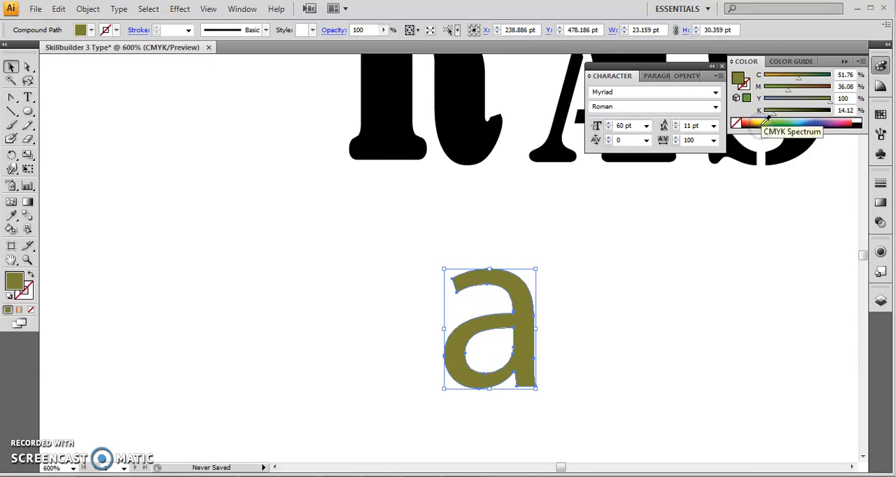